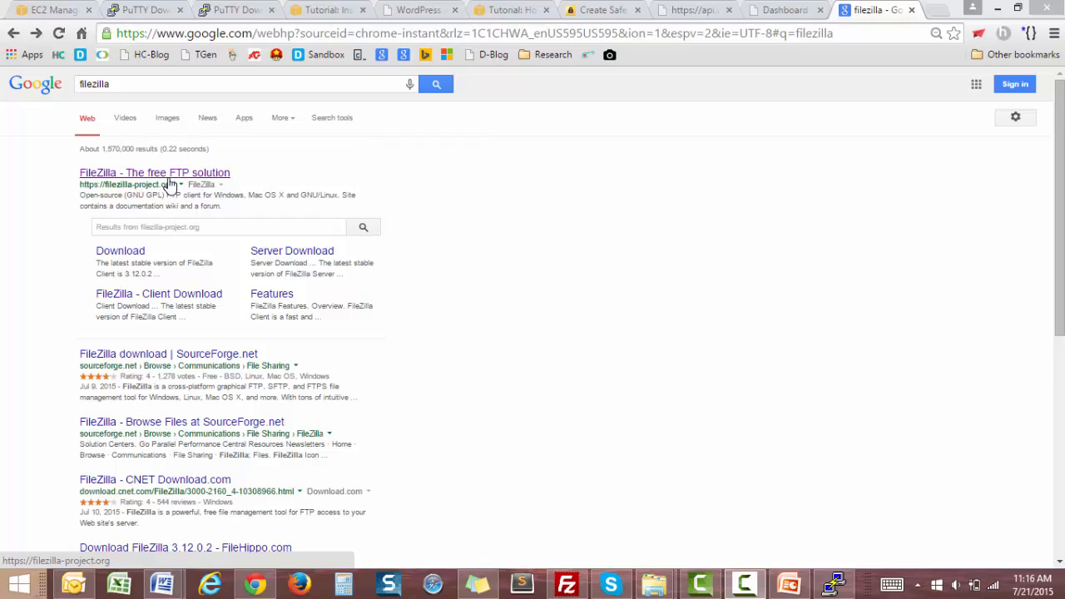
# Open the FileZilla project website from the search results and switch to the FileZilla client.
pyautogui.click(168, 178)
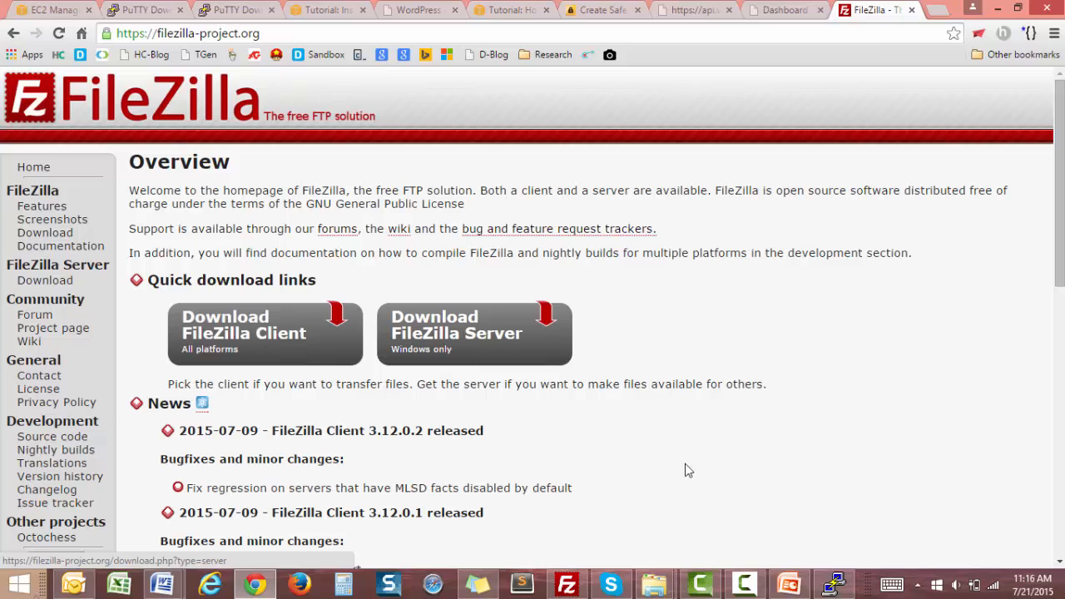
pyautogui.click(581, 591)
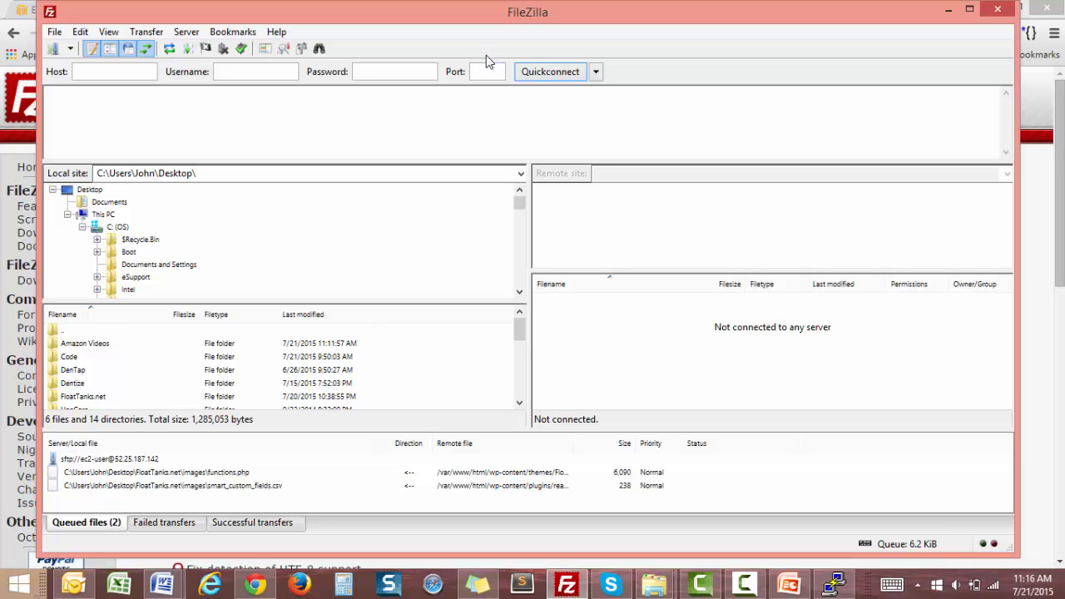
pyautogui.moveTo(502, 20); pyautogui.dragTo(530, 32)
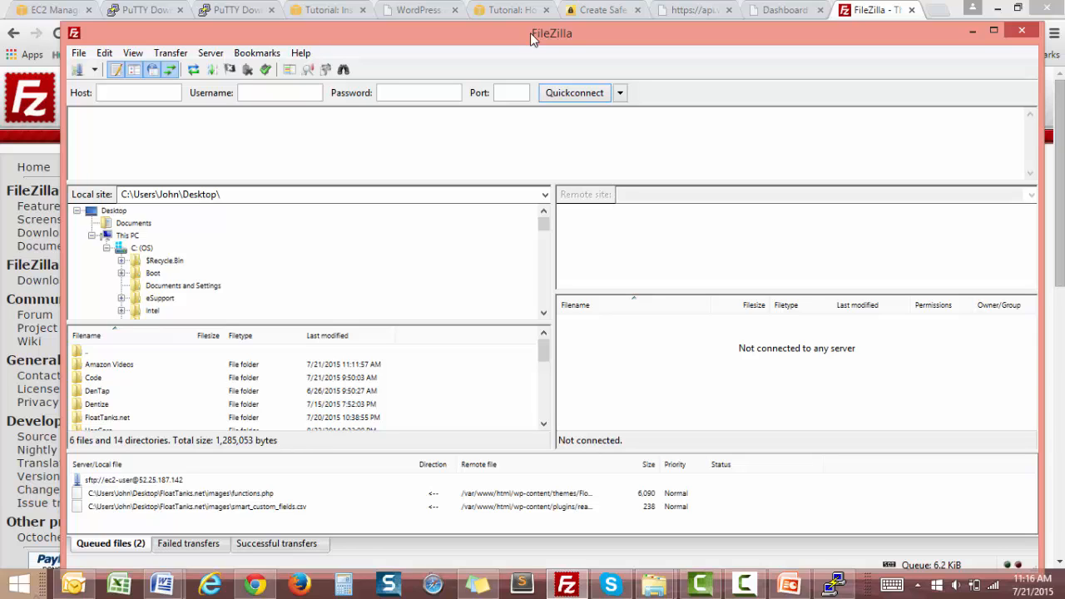
# Open the SFTP page of the FileZilla settings.
pyautogui.click(104, 53)
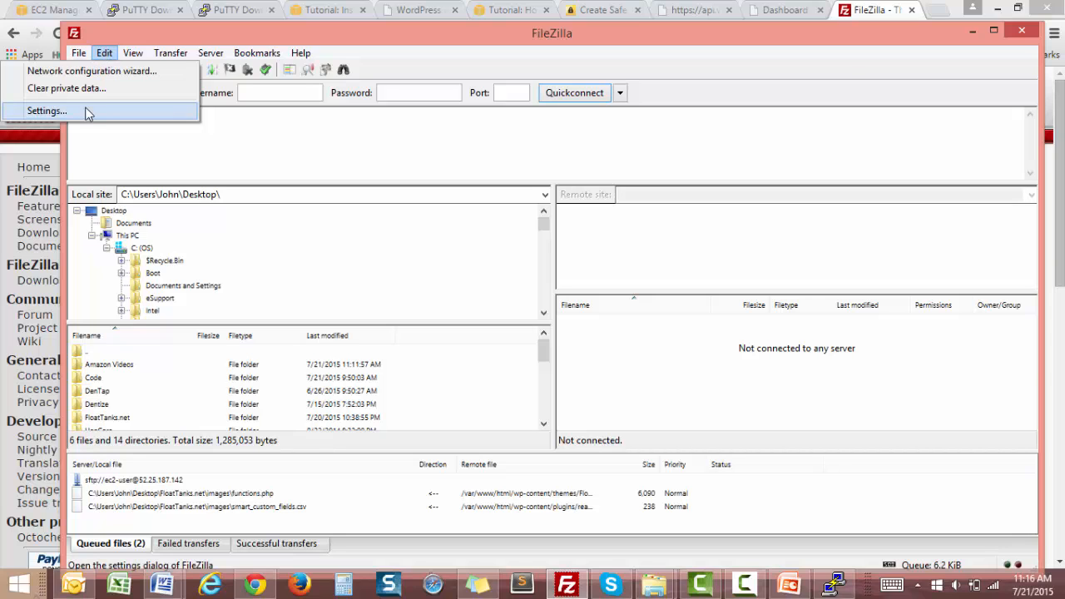
pyautogui.click(88, 111)
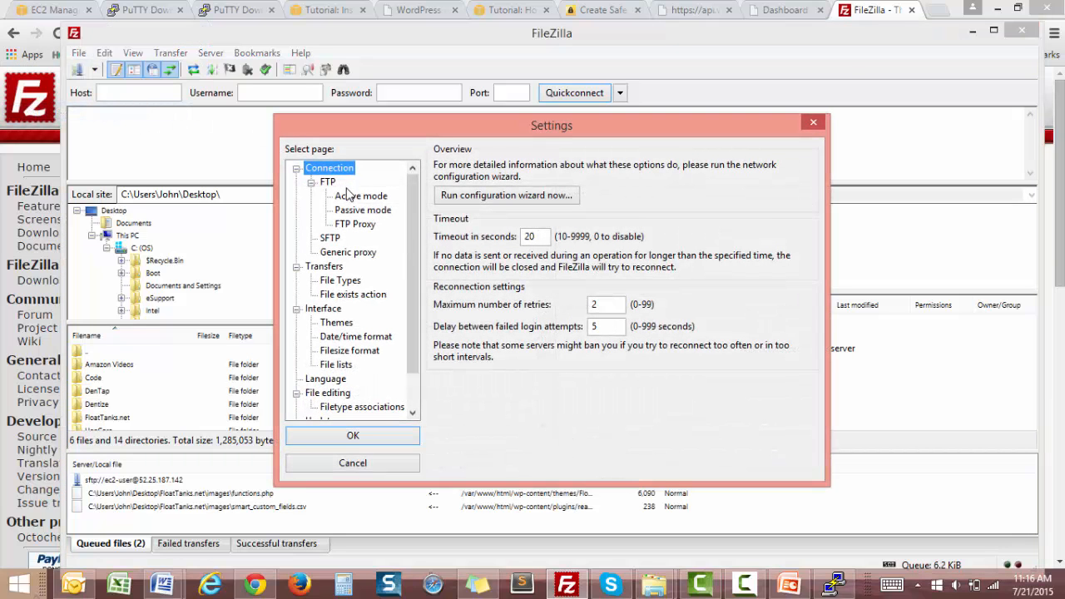
pyautogui.moveTo(414, 228); pyautogui.dragTo(410, 252)
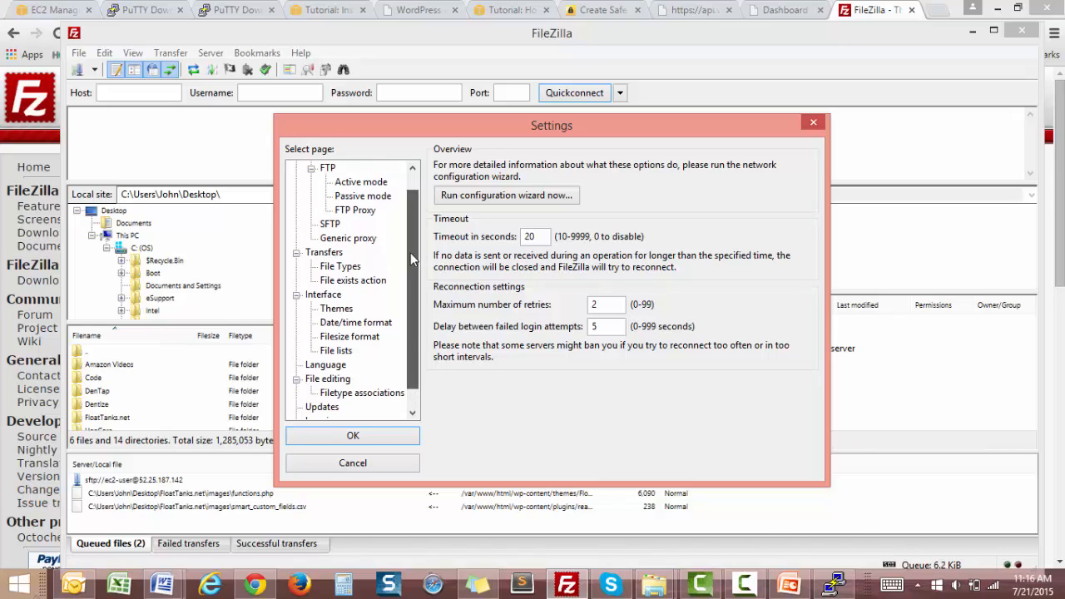
pyautogui.click(330, 225)
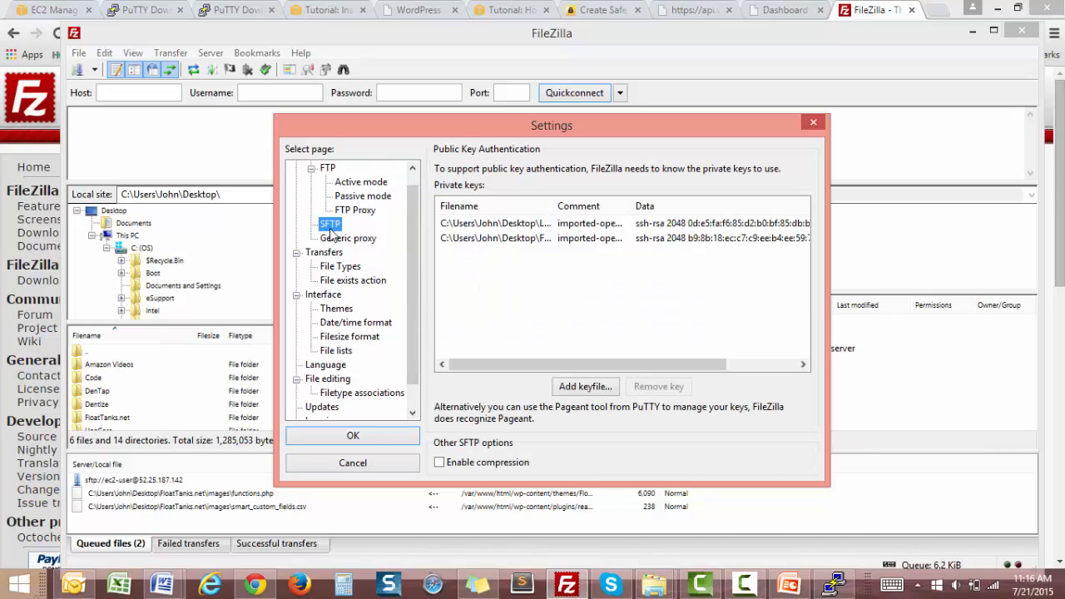
# Add WordpressInstance.ppk from the Amazon Videos folder as an SFTP private key file and save the settings.
pyautogui.click(584, 388)
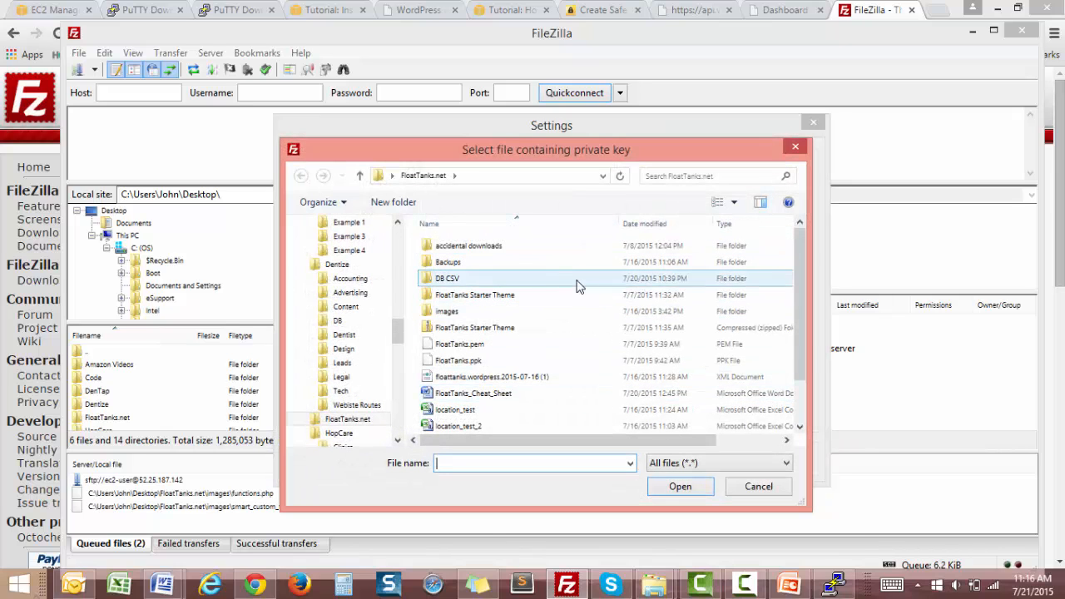
pyautogui.moveTo(398, 336); pyautogui.dragTo(405, 309)
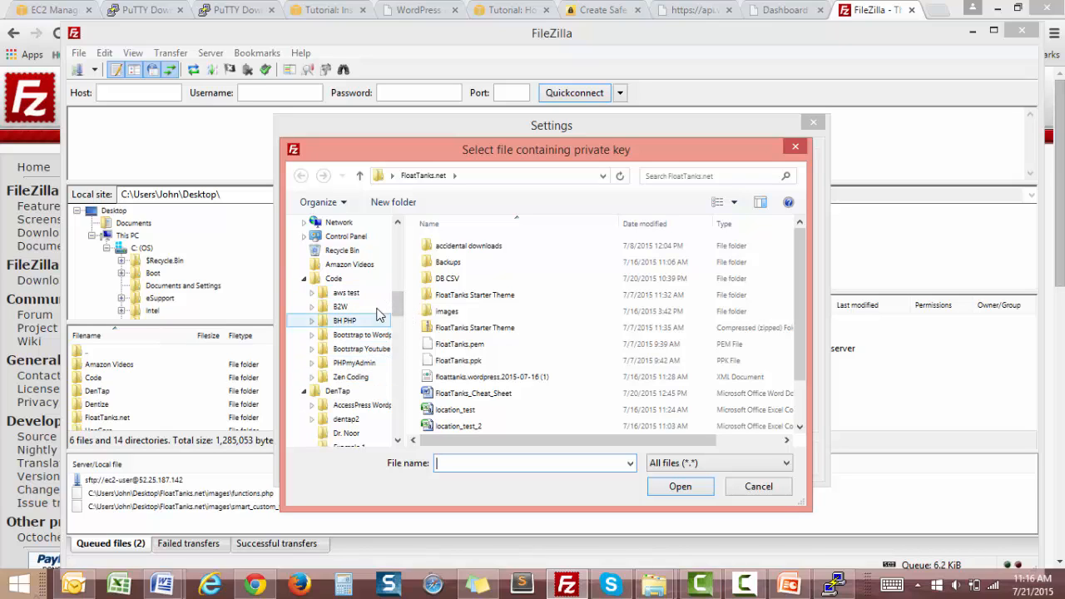
pyautogui.click(366, 265)
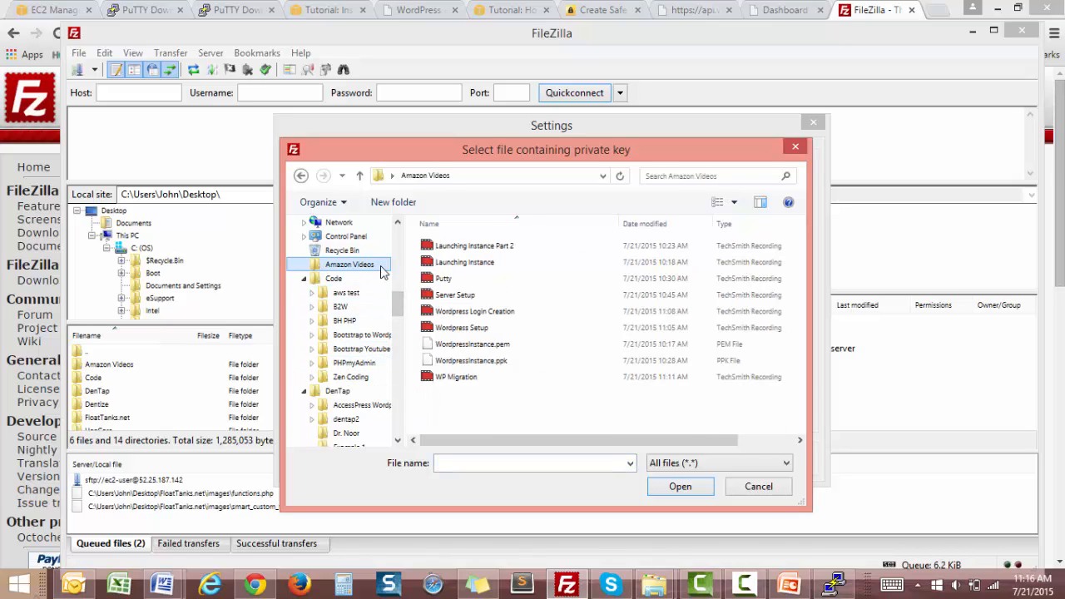
pyautogui.click(450, 365)
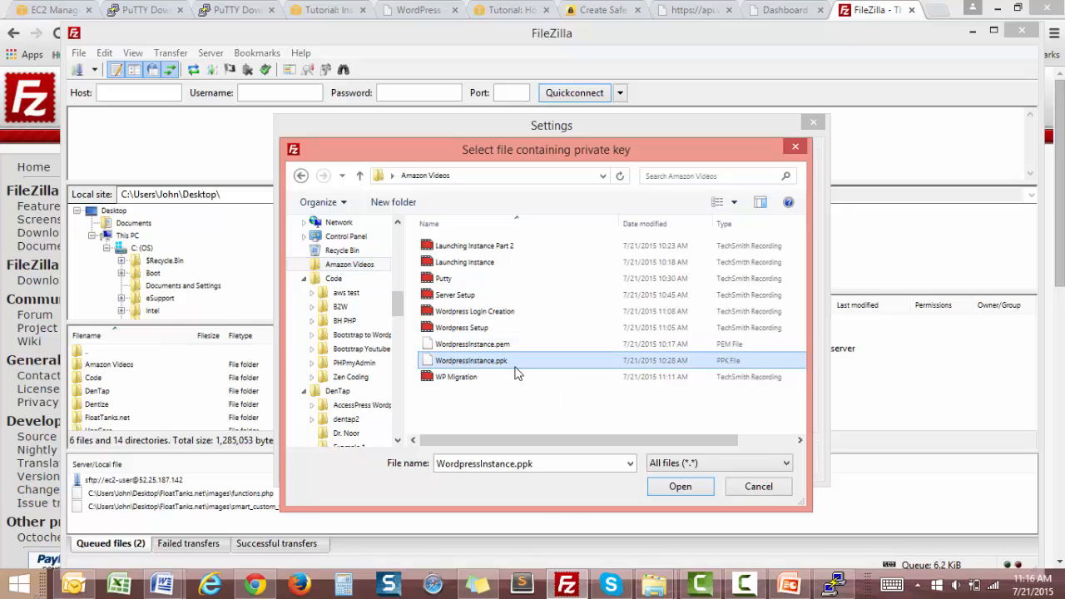
pyautogui.doubleClick(514, 465)
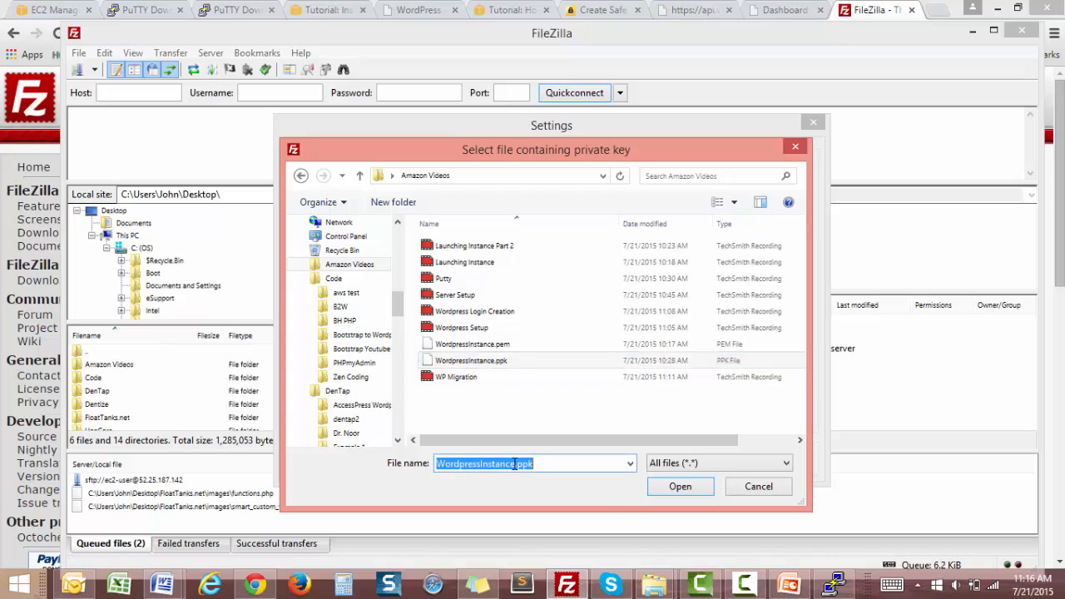
pyautogui.click(596, 465)
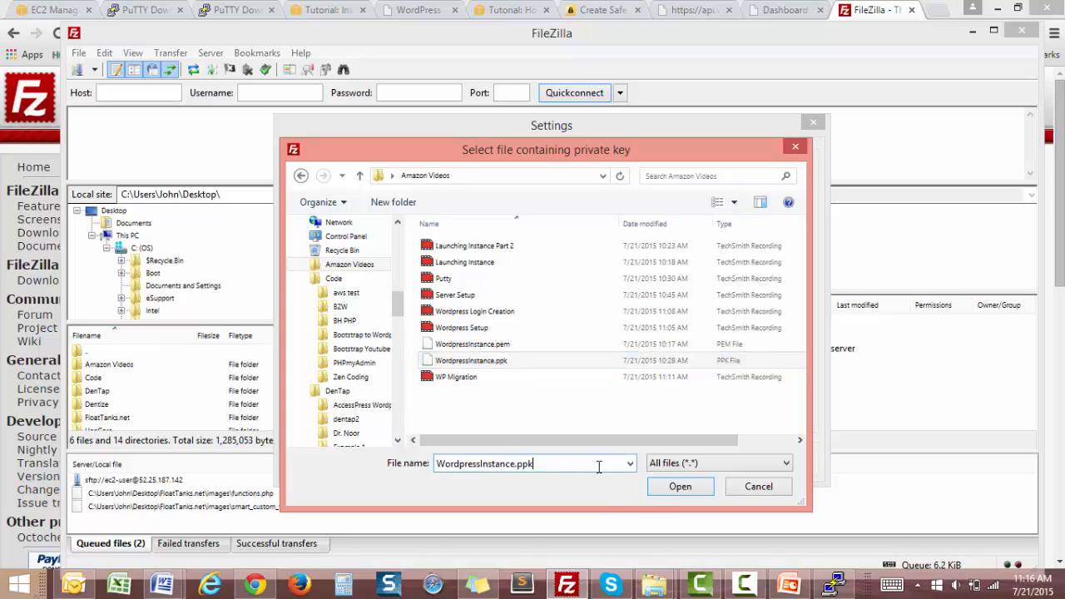
pyautogui.click(680, 488)
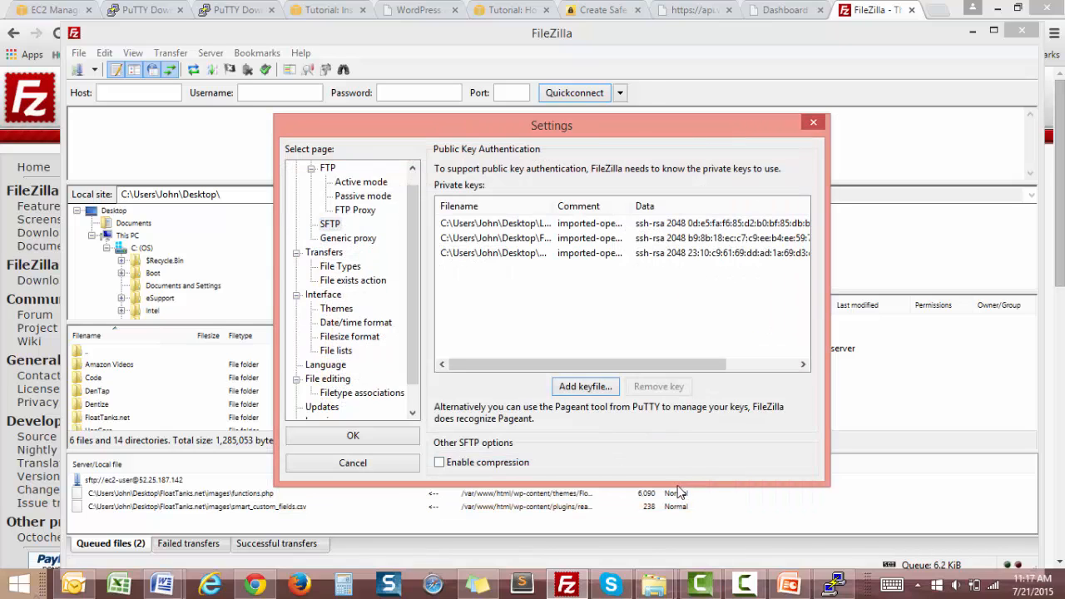
pyautogui.click(353, 437)
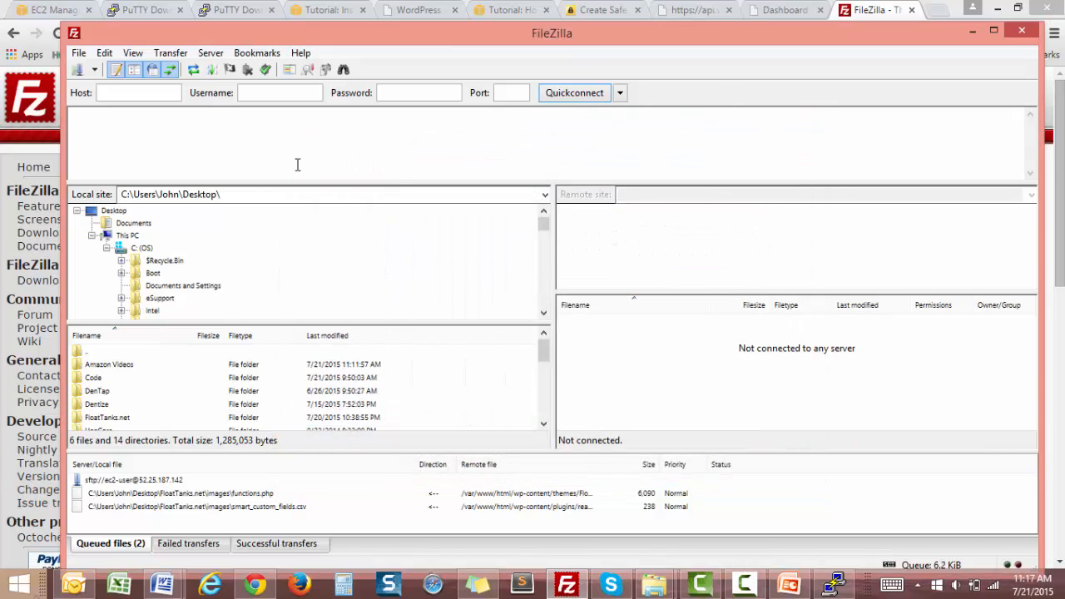
# Switch to the EC2 console in Chrome and copy the WordPress instance's public IP address.
pyautogui.click(128, 91)
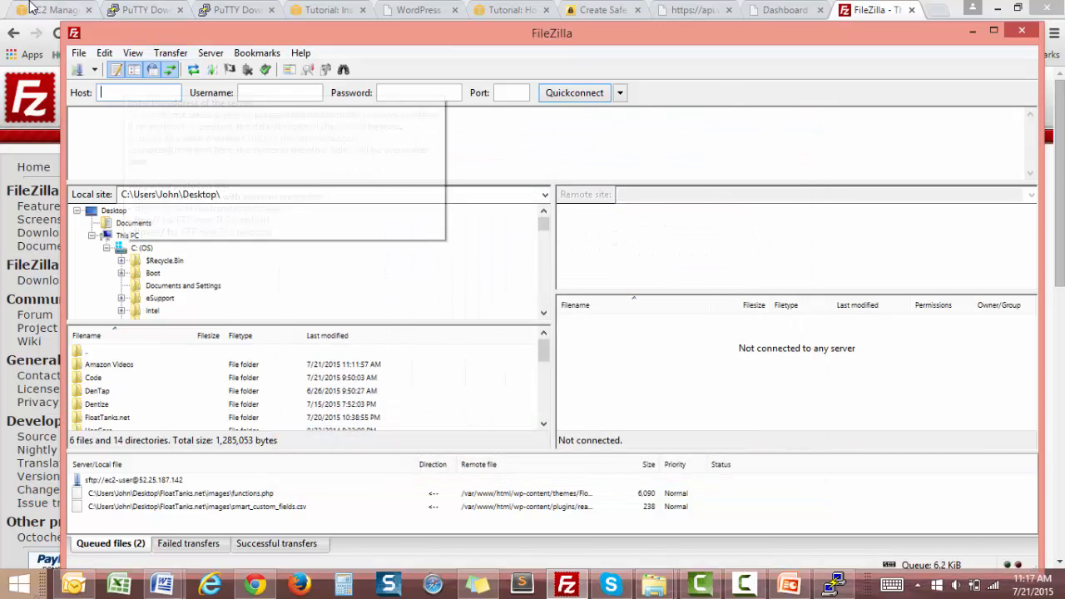
pyautogui.click(58, 7)
pyautogui.click(57, 7)
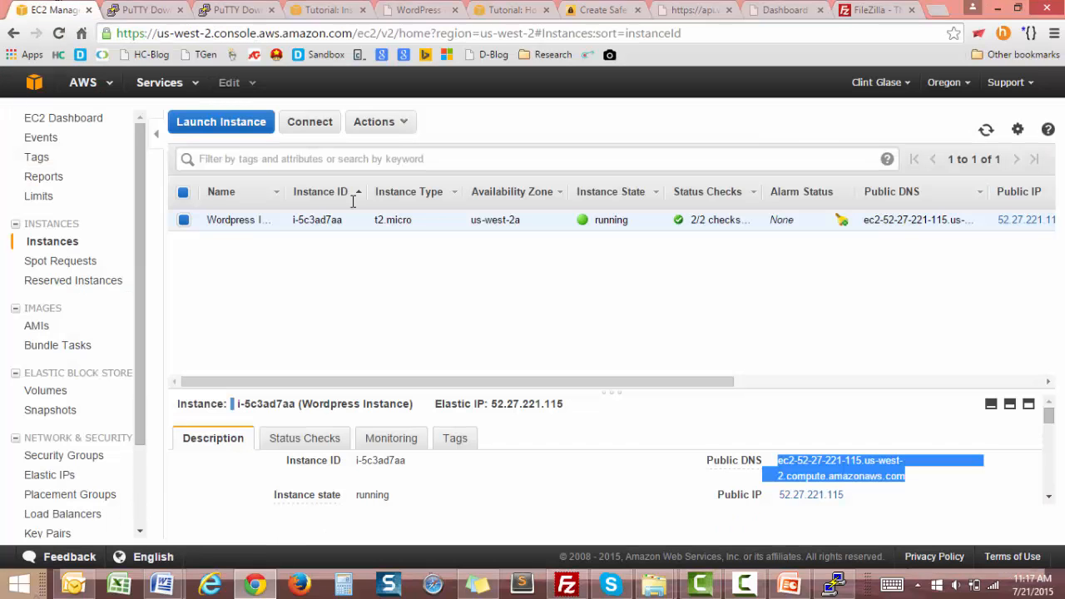
pyautogui.moveTo(845, 497); pyautogui.dragTo(793, 505)
pyautogui.rightClick(793, 505)
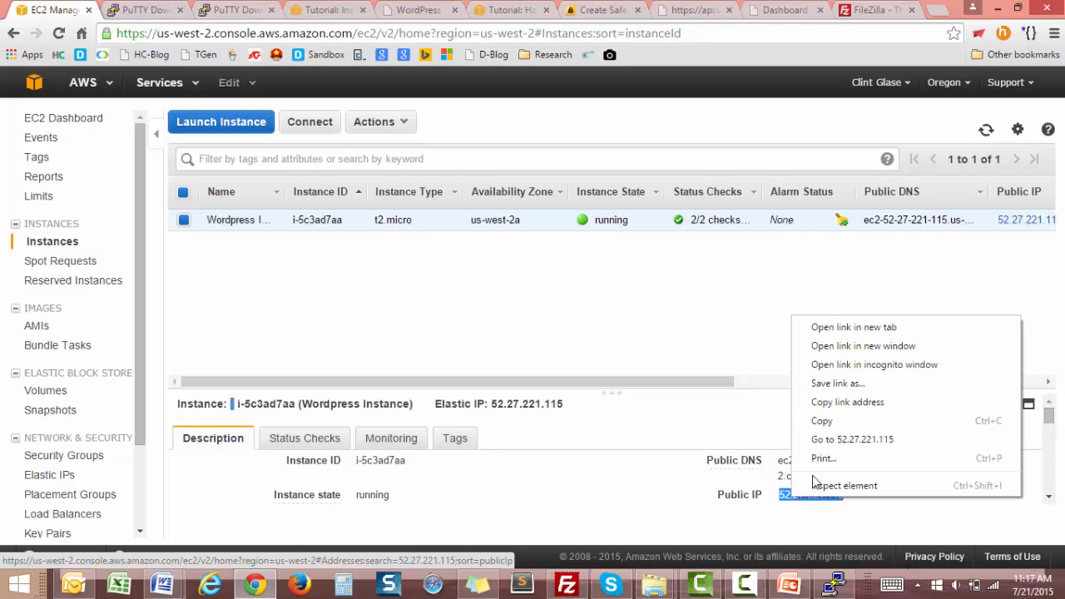
pyautogui.click(822, 419)
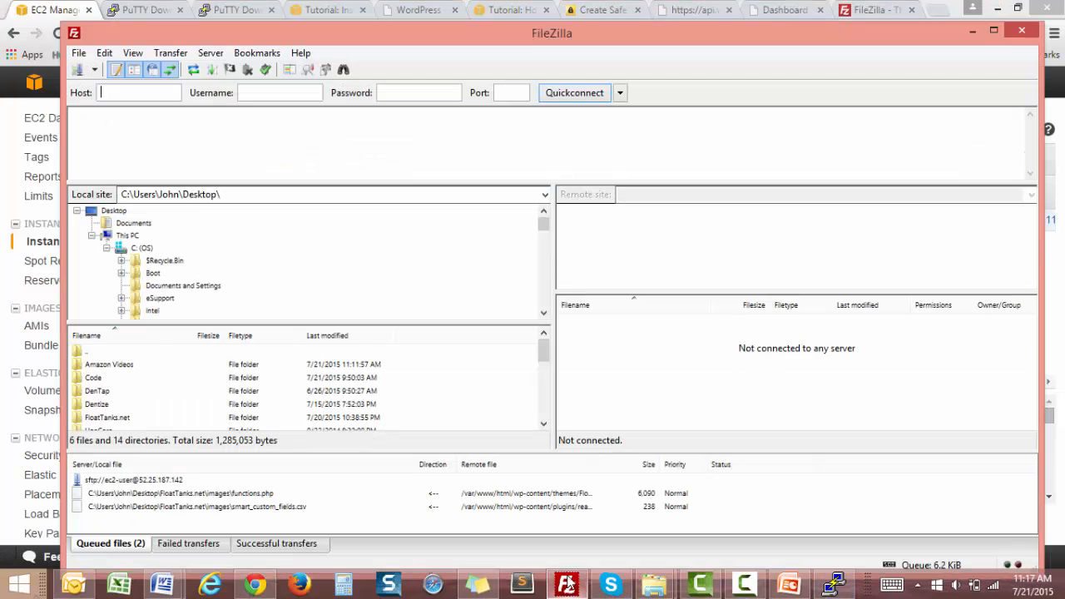
# Switch back to FileZilla, enter 52.27.221.115 as the host and ec2-user as the username.
pyautogui.click(567, 585)
pyautogui.rightClick(133, 93)
pyautogui.click(95, 161)
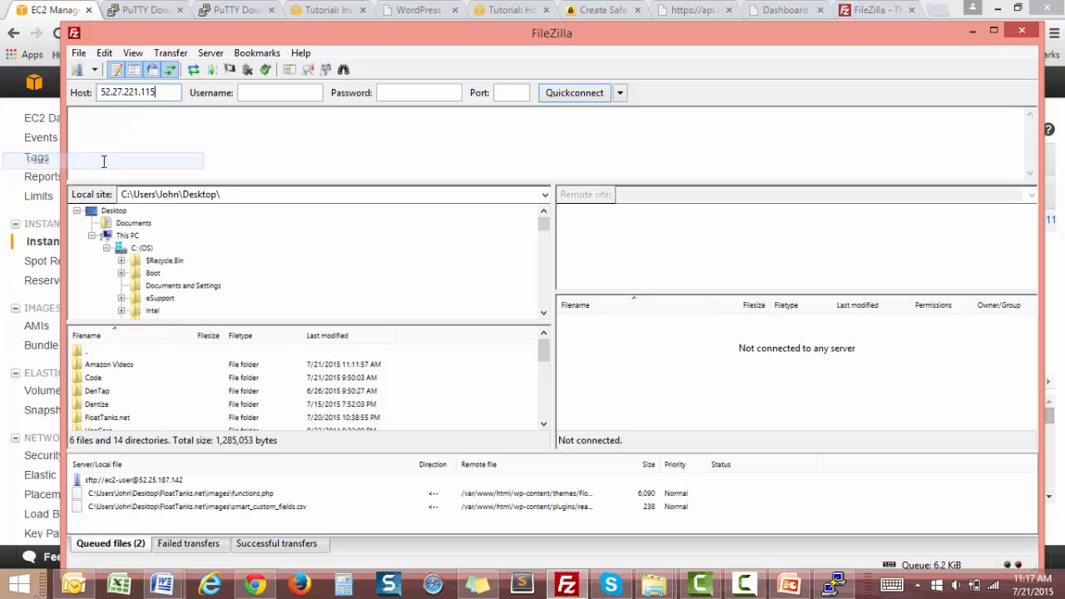
pyautogui.click(241, 95)
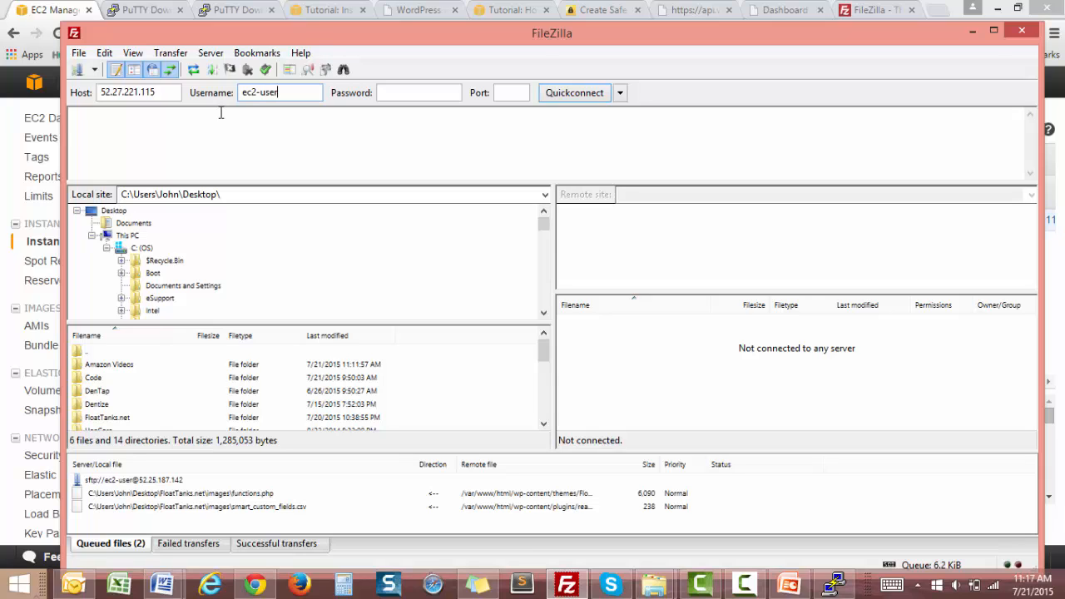
# Connect to the server on port 22 without a password and accept its unknown host key.
pyautogui.click(441, 92)
pyautogui.click(508, 92)
pyautogui.click(571, 95)
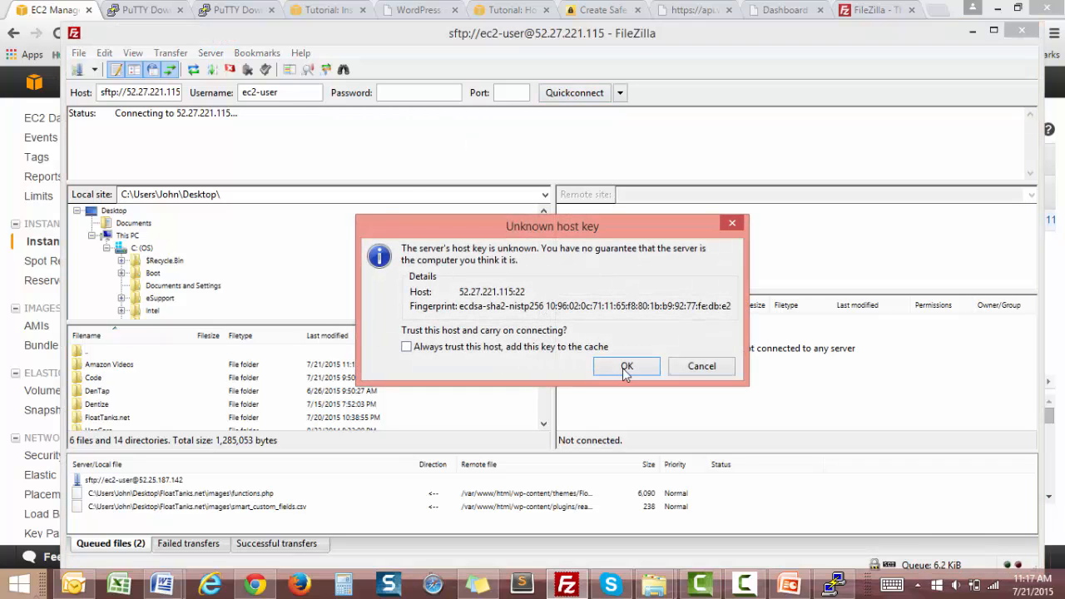
pyautogui.click(470, 350)
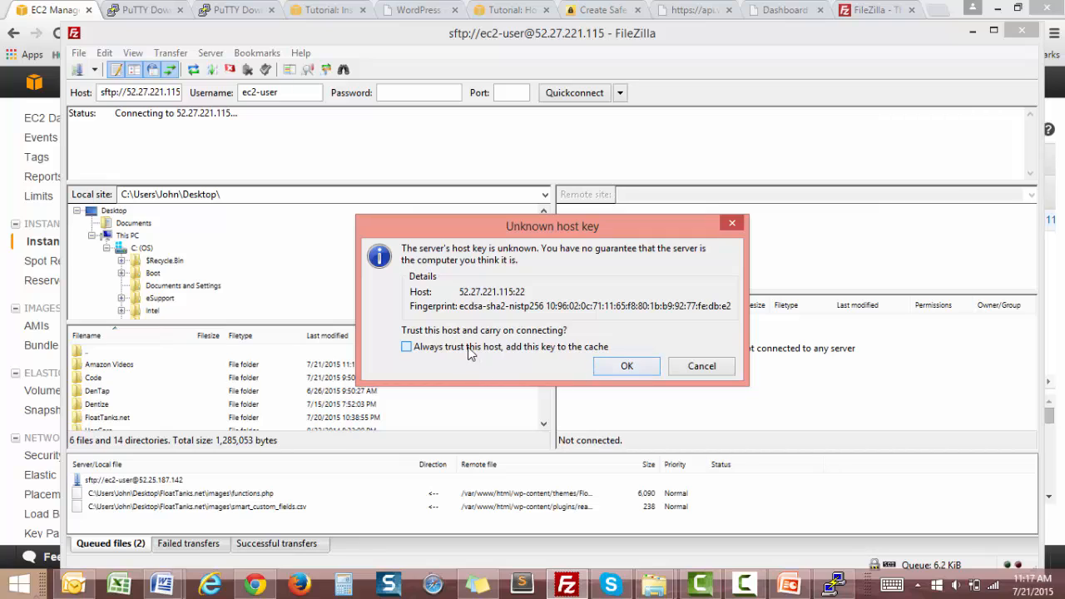
pyautogui.click(626, 368)
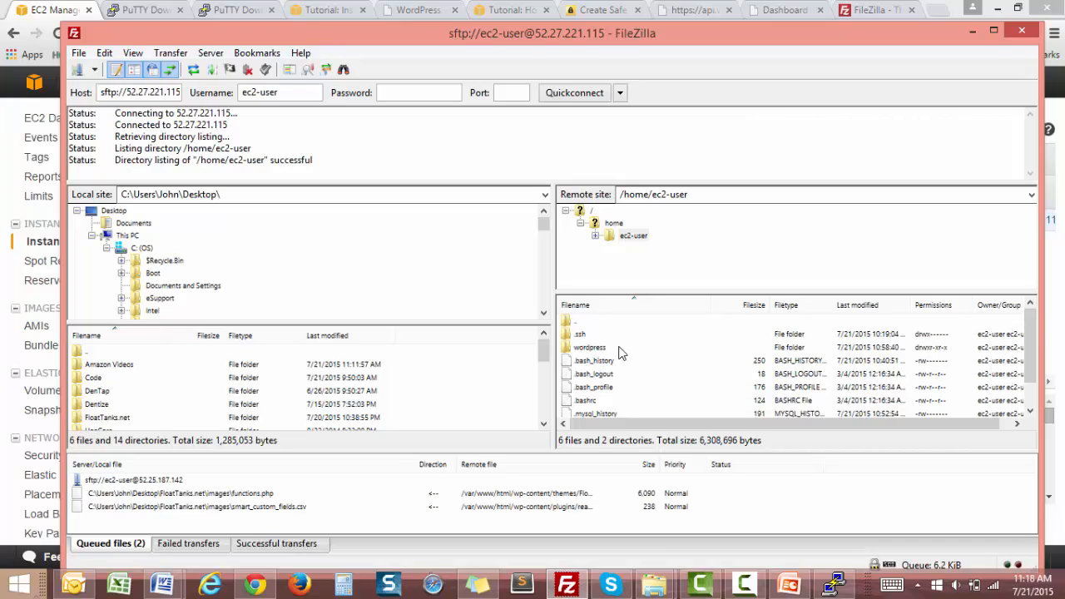
# Go up from the ec2-user home folder to the remote root directory and open the var folder.
pyautogui.doubleClick(569, 323)
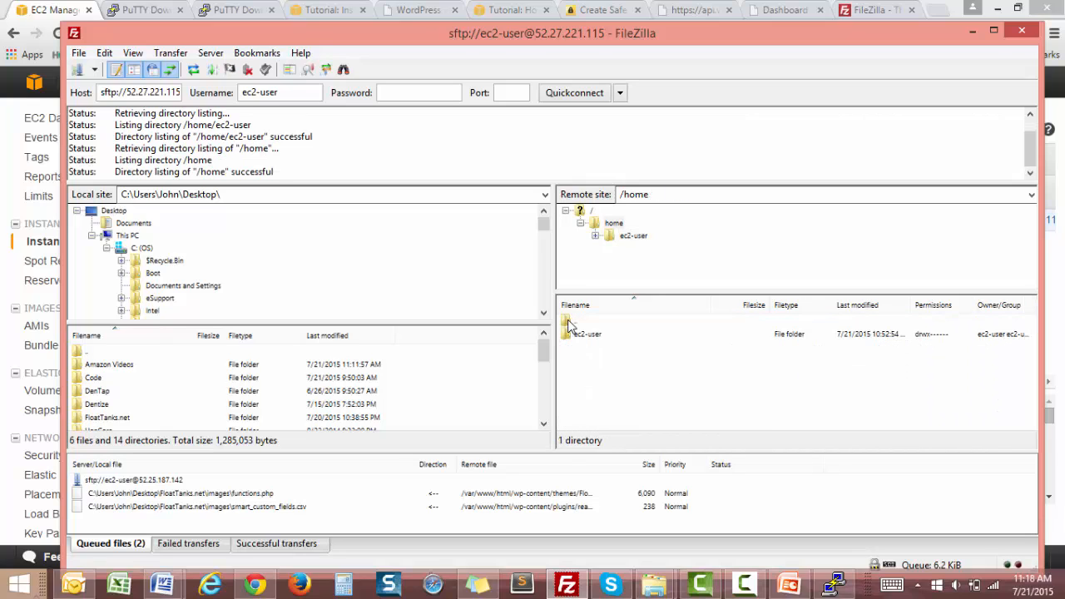
pyautogui.doubleClick(569, 323)
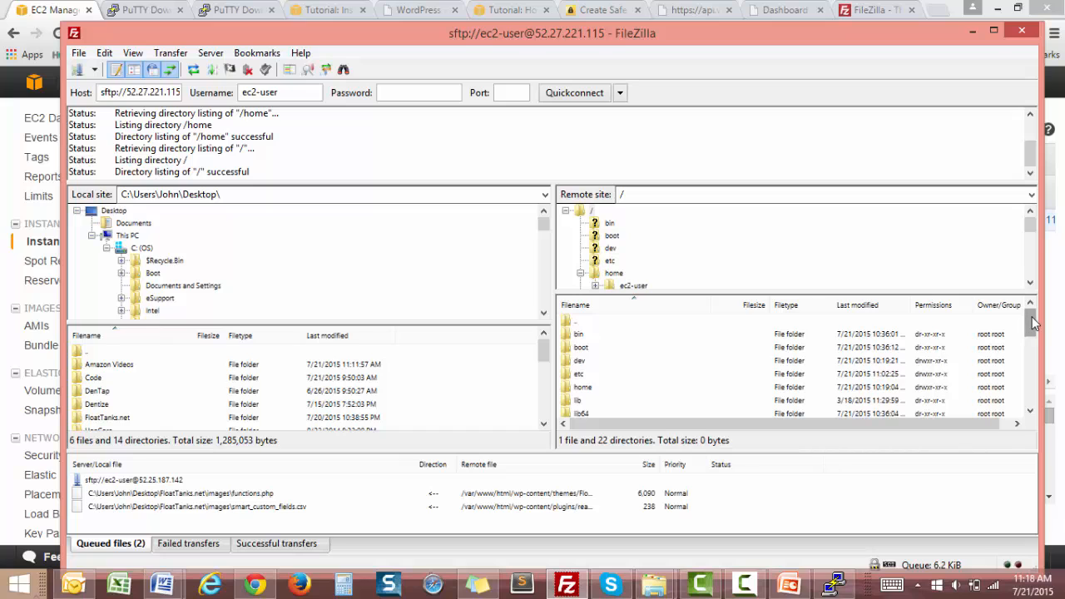
pyautogui.moveTo(1032, 322); pyautogui.dragTo(992, 403)
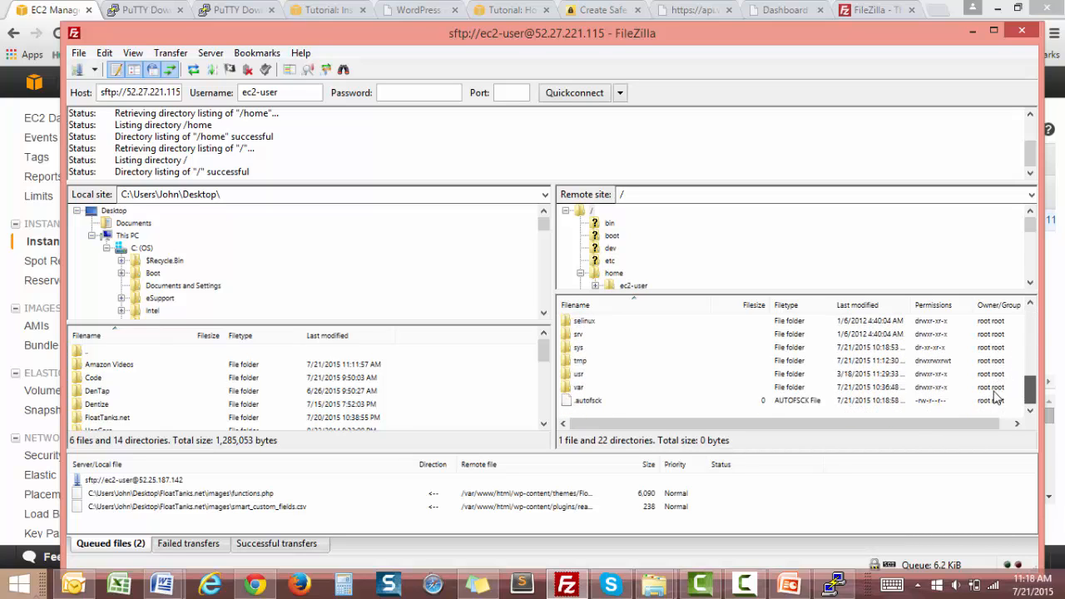
pyautogui.click(579, 388)
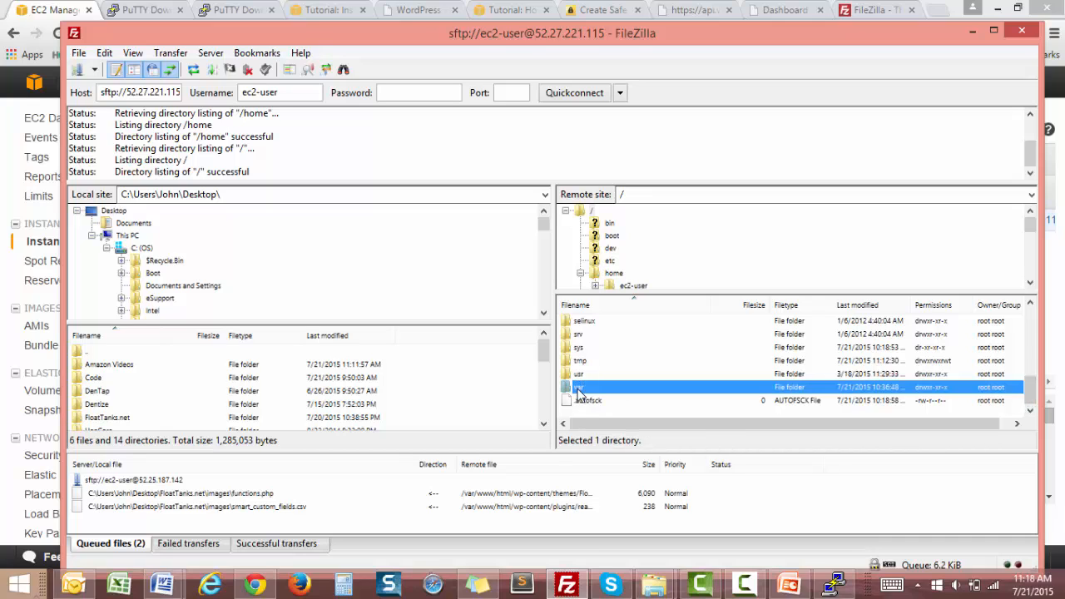
pyautogui.doubleClick(580, 390)
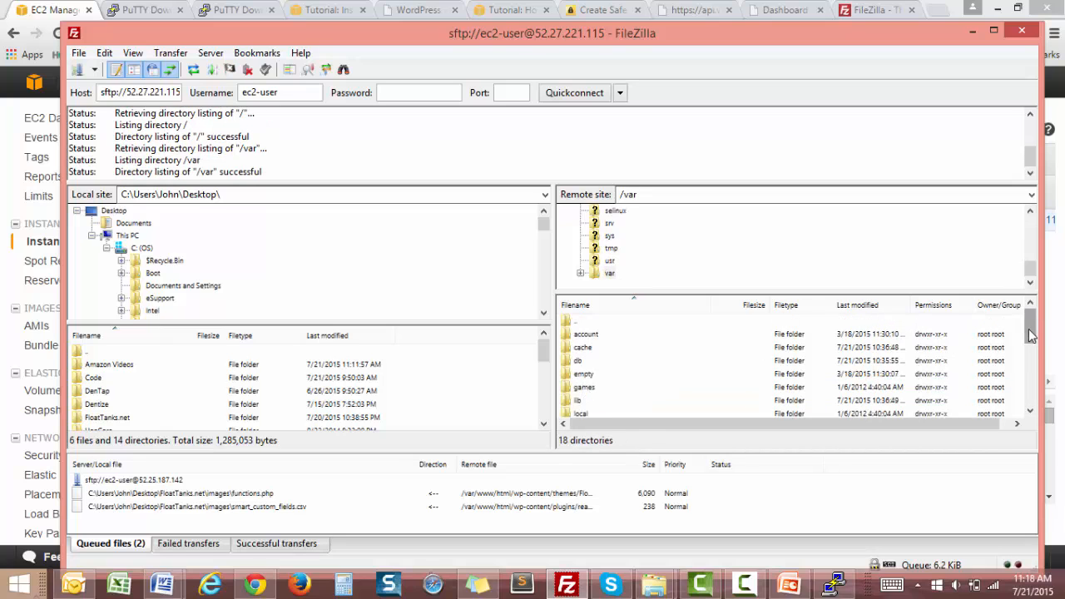
# Open the www folder inside var and its html subfolder on the remote server.
pyautogui.scroll(-4, 1020, 366)
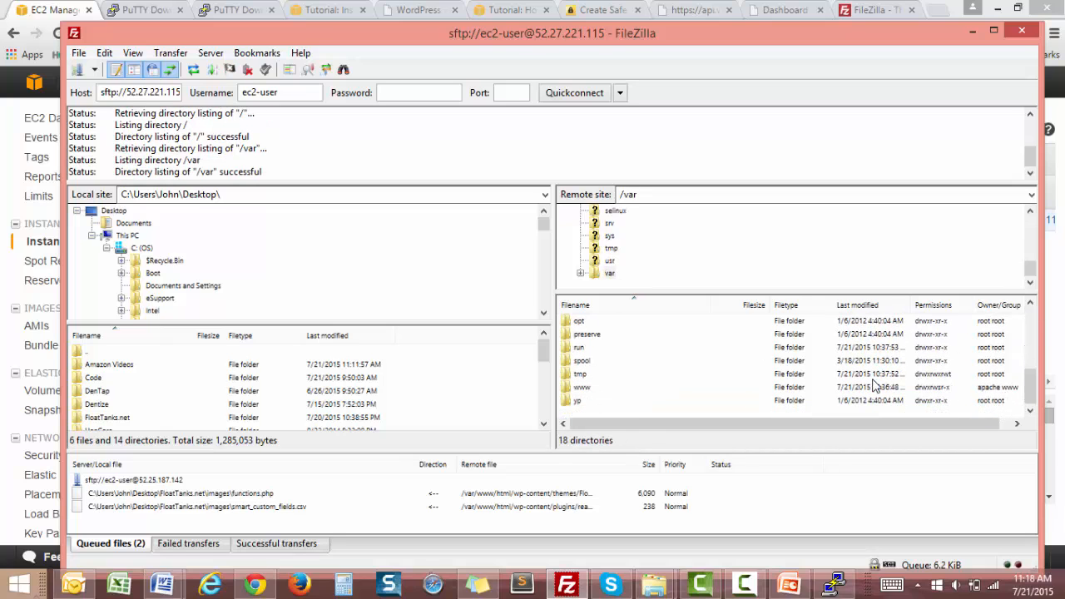
pyautogui.click(587, 390)
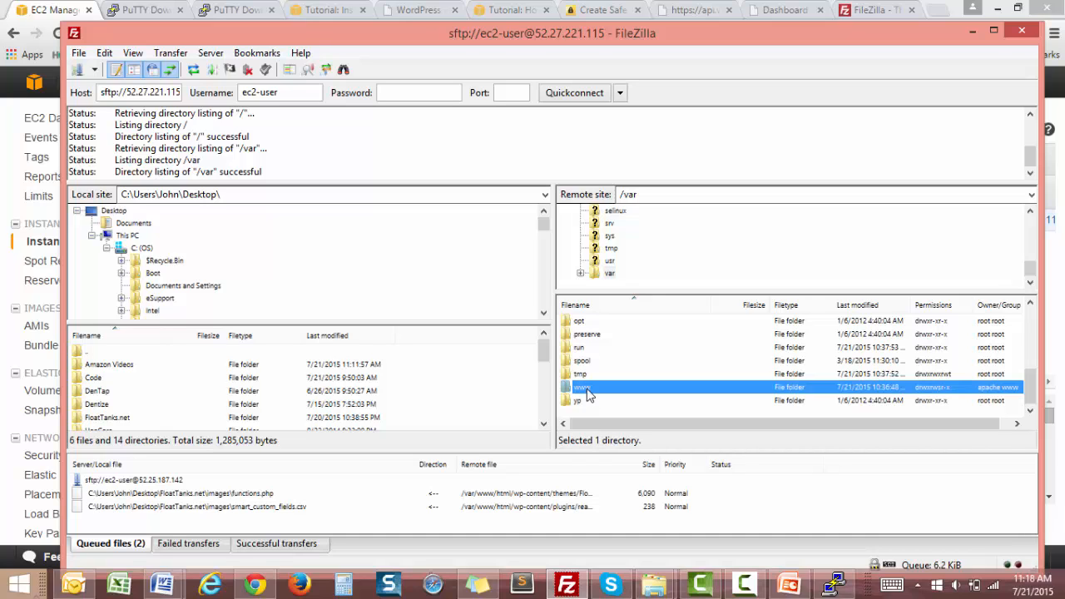
pyautogui.doubleClick(587, 389)
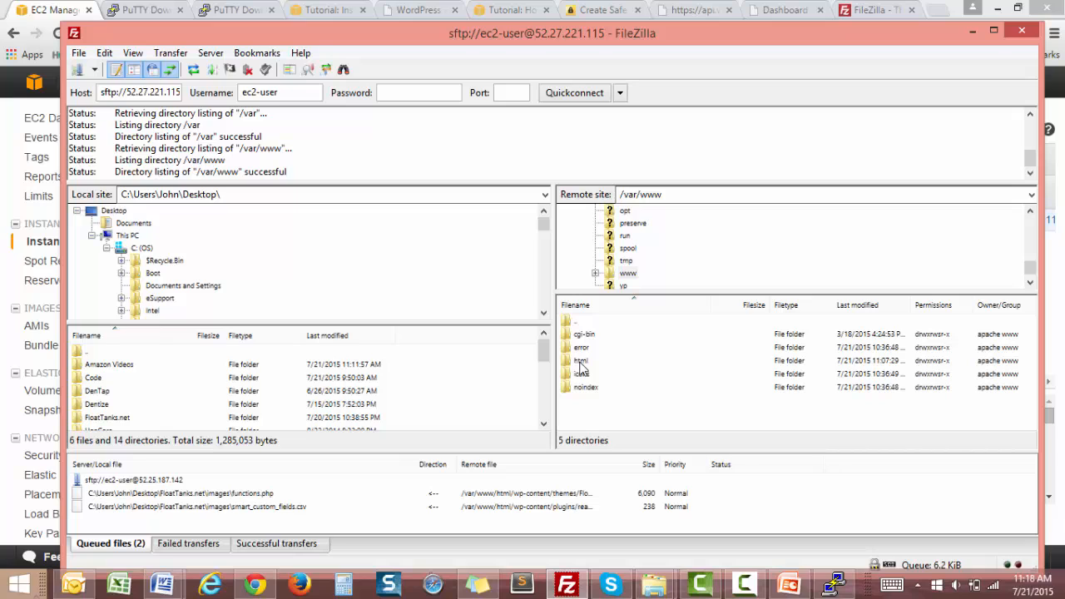
pyautogui.doubleClick(581, 363)
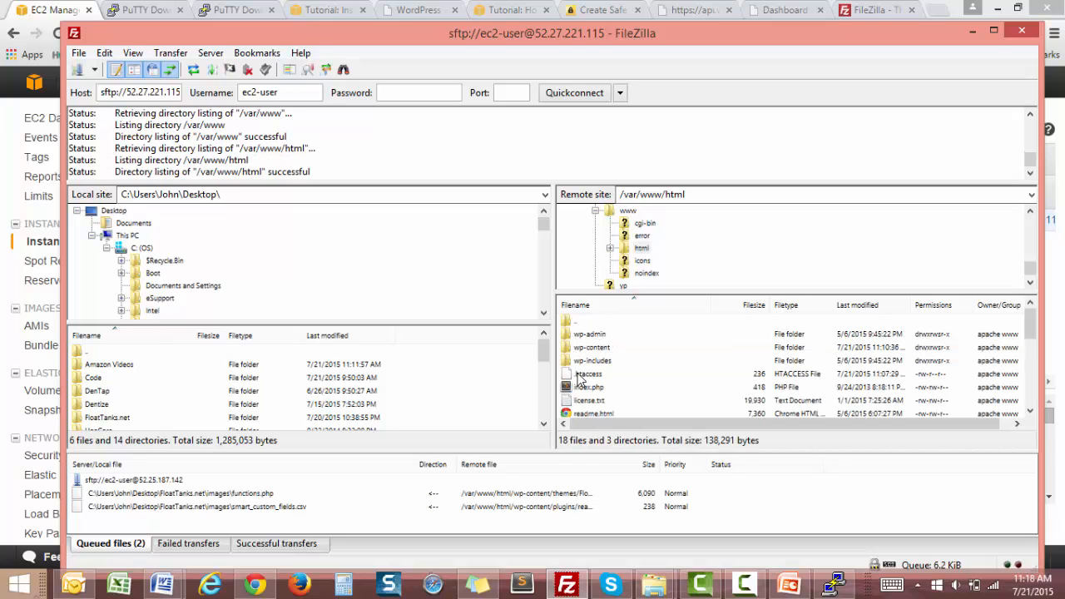
# Open the remote wp-config.php file from /var/www/html for viewing and editing.
pyautogui.moveTo(1030, 333); pyautogui.dragTo(997, 360)
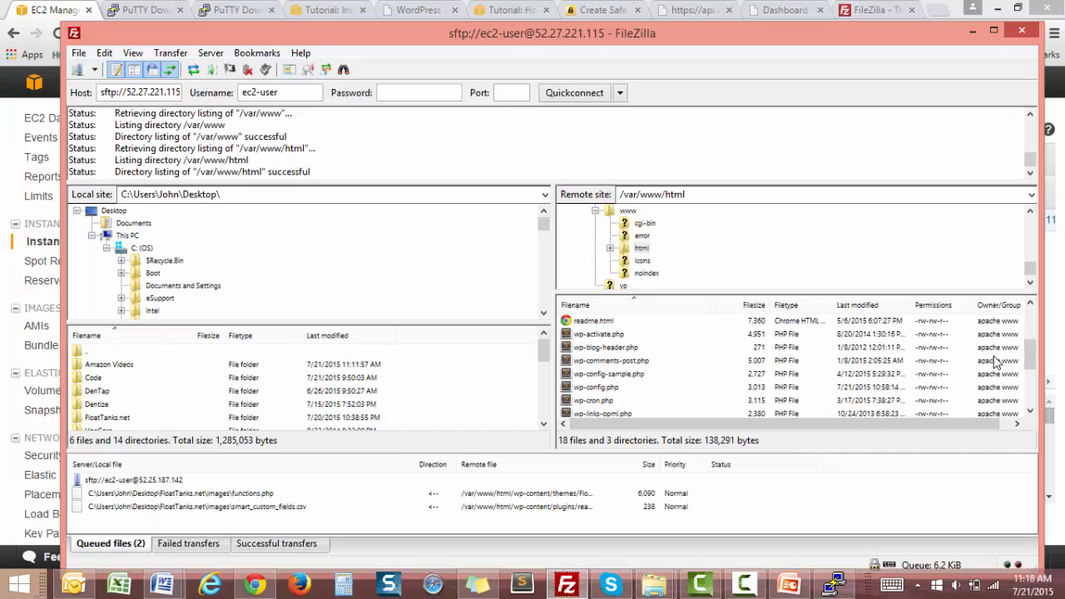
pyautogui.click(598, 388)
pyautogui.rightClick(598, 394)
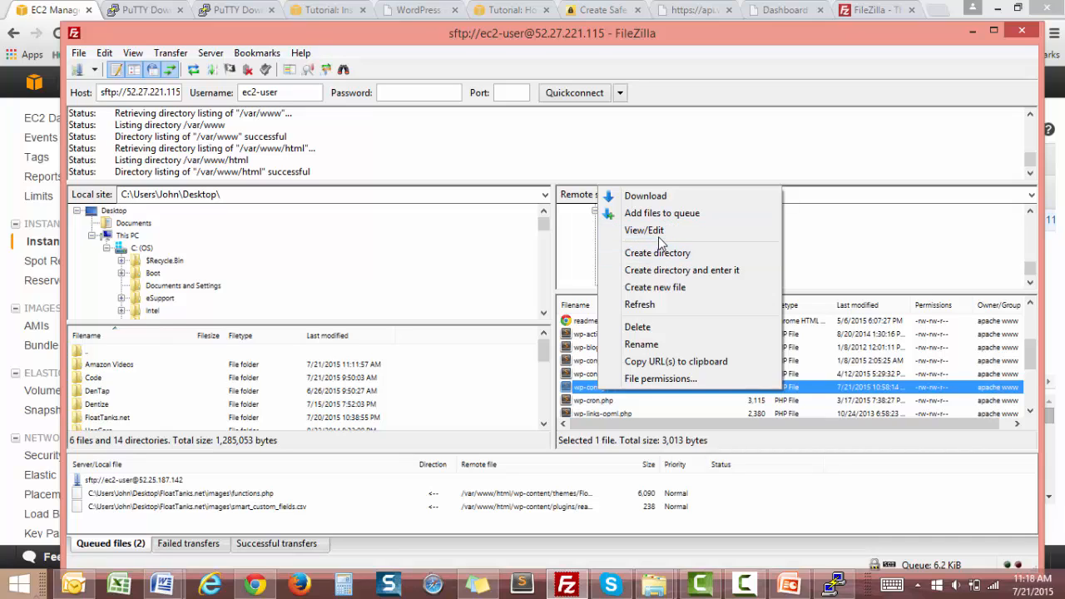
pyautogui.click(578, 389)
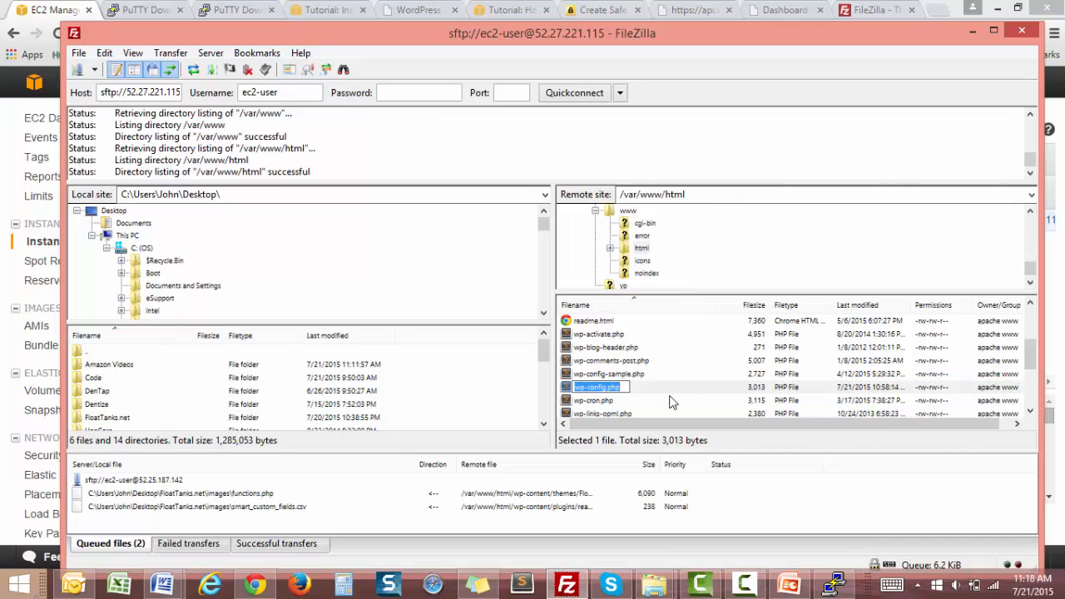
pyautogui.click(564, 386)
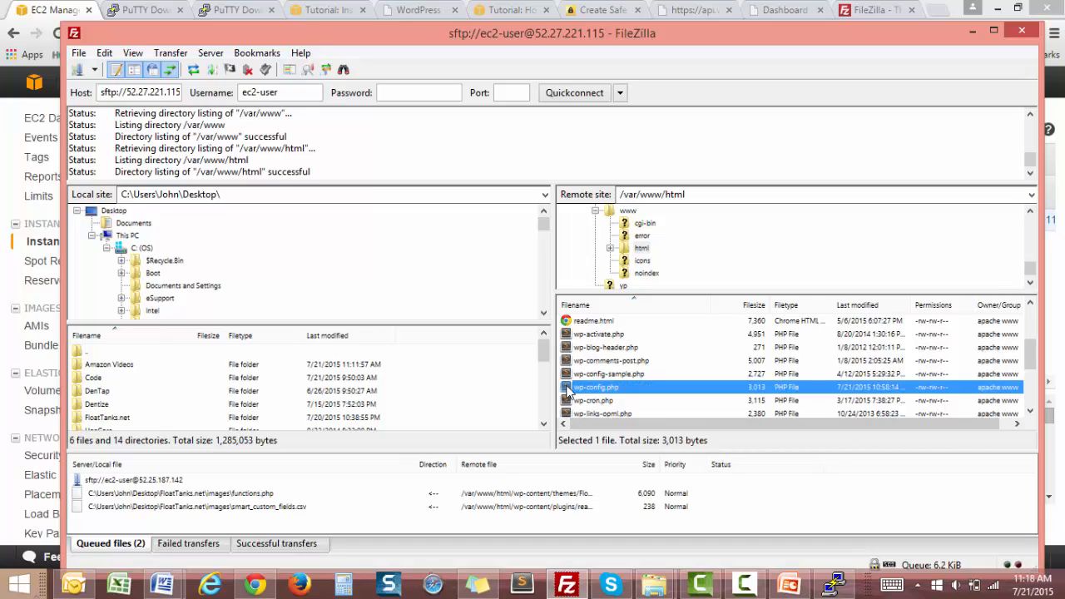
pyautogui.rightClick(569, 391)
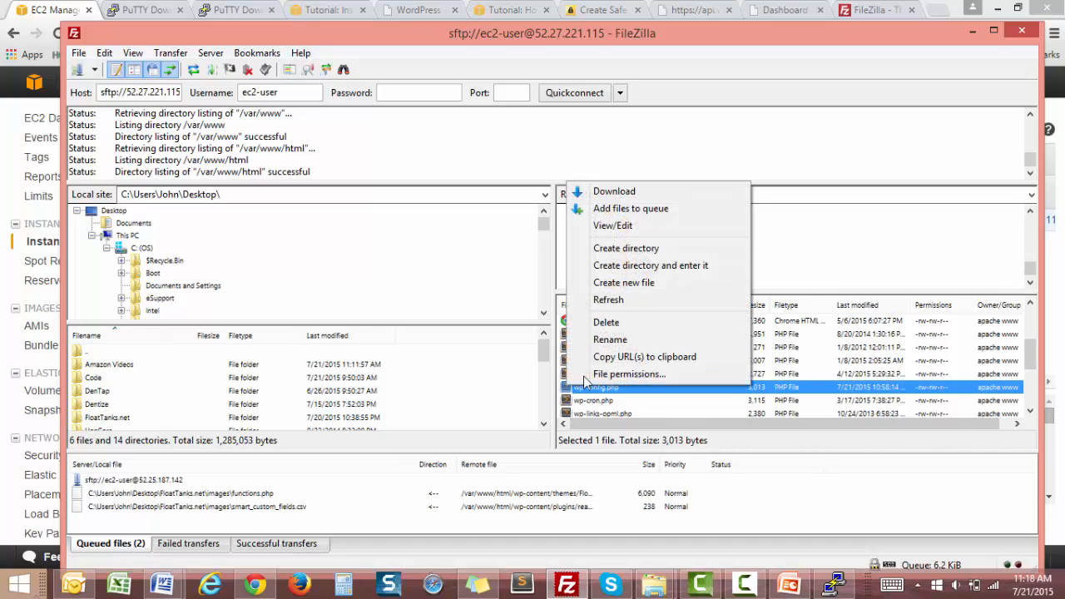
pyautogui.click(646, 224)
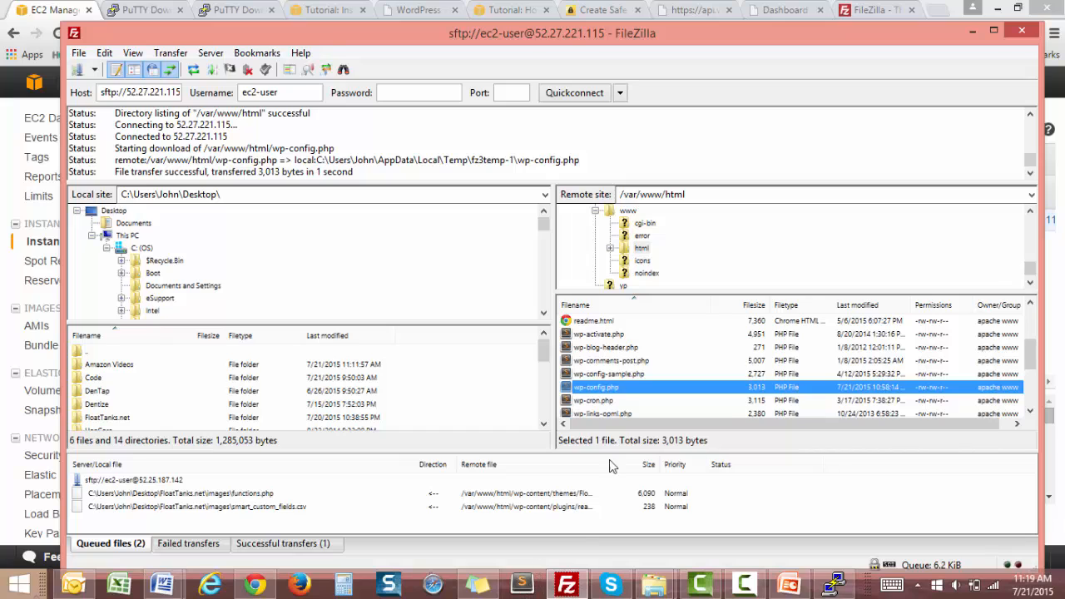
# Switch to Sublime Text and look through wp-config.php, including its database settings, authentication keys and table prefix.
pyautogui.click(524, 584)
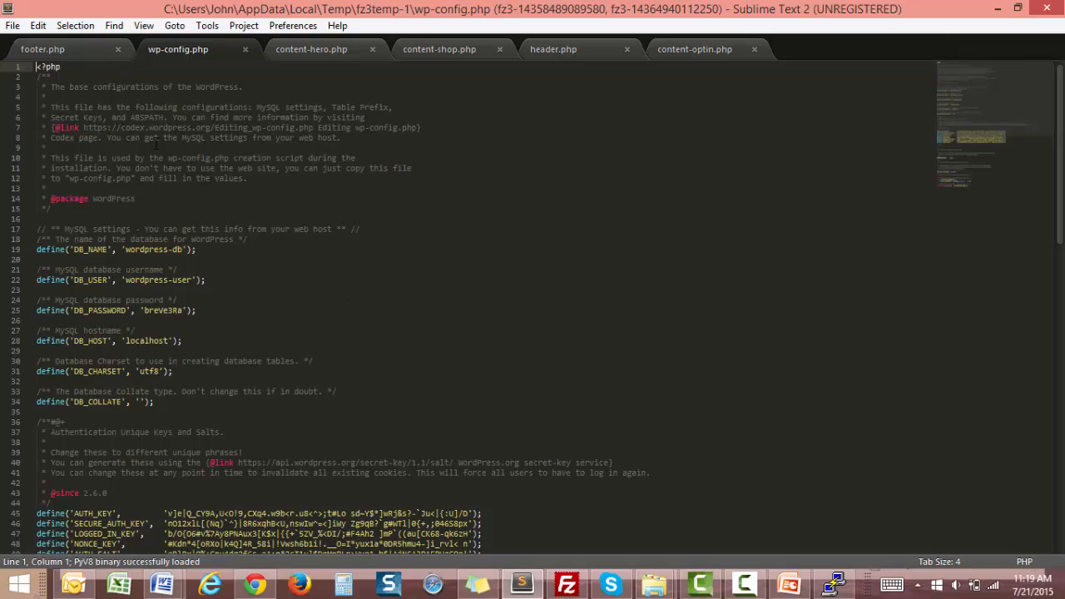
pyautogui.scroll(-10, 156, 144)
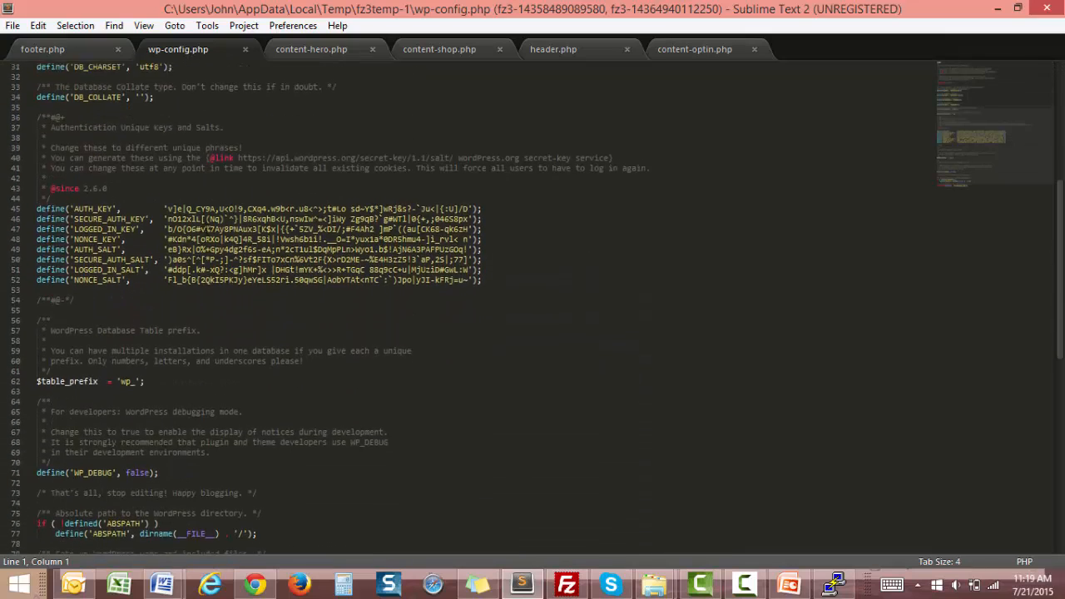
pyautogui.scroll(-3, 206, 229)
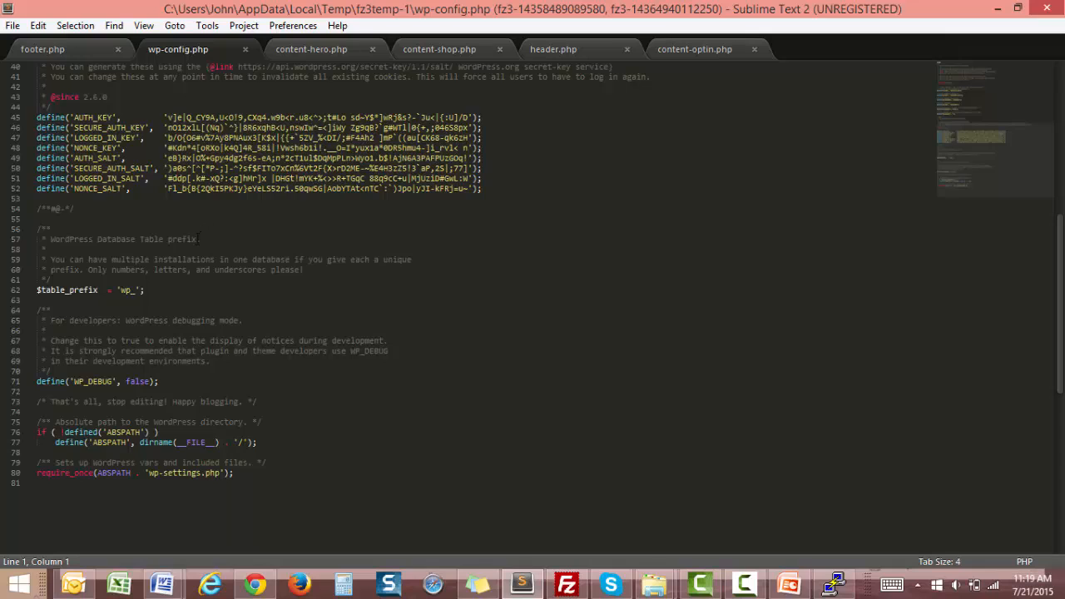
pyautogui.scroll(5, 197, 239)
pyautogui.scroll(4, 240, 232)
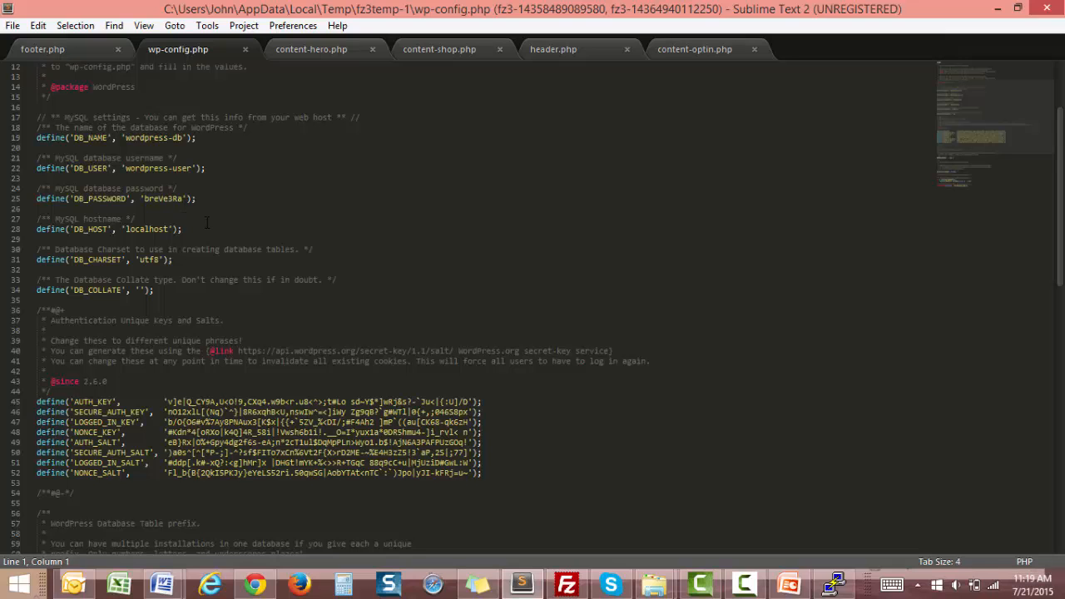
pyautogui.scroll(4, 207, 222)
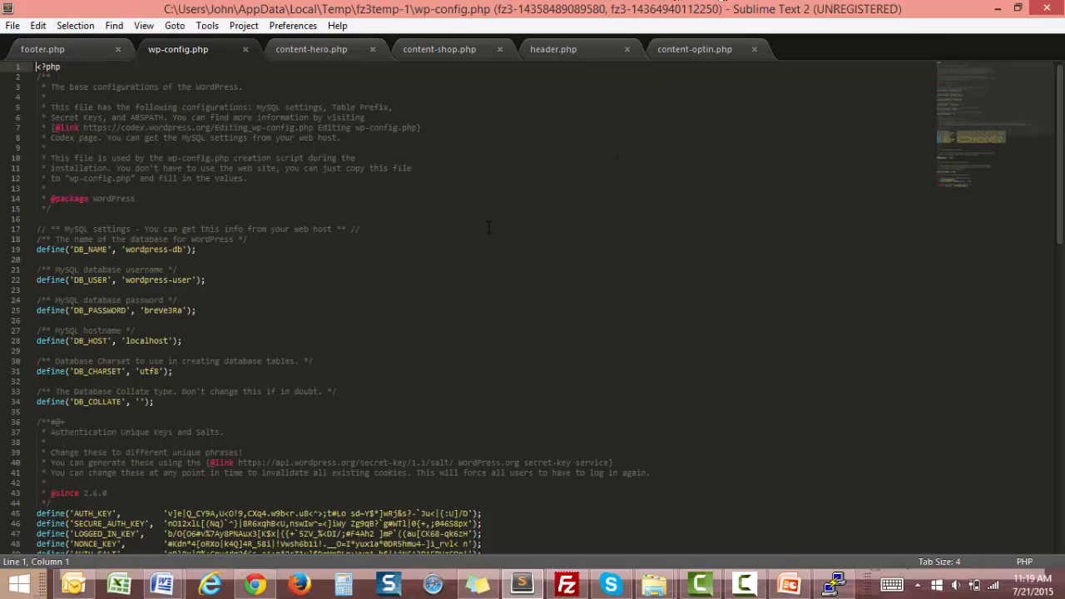
# Switch to Chrome and search Google in a new tab for "change url wordpress codex".
pyautogui.click(255, 585)
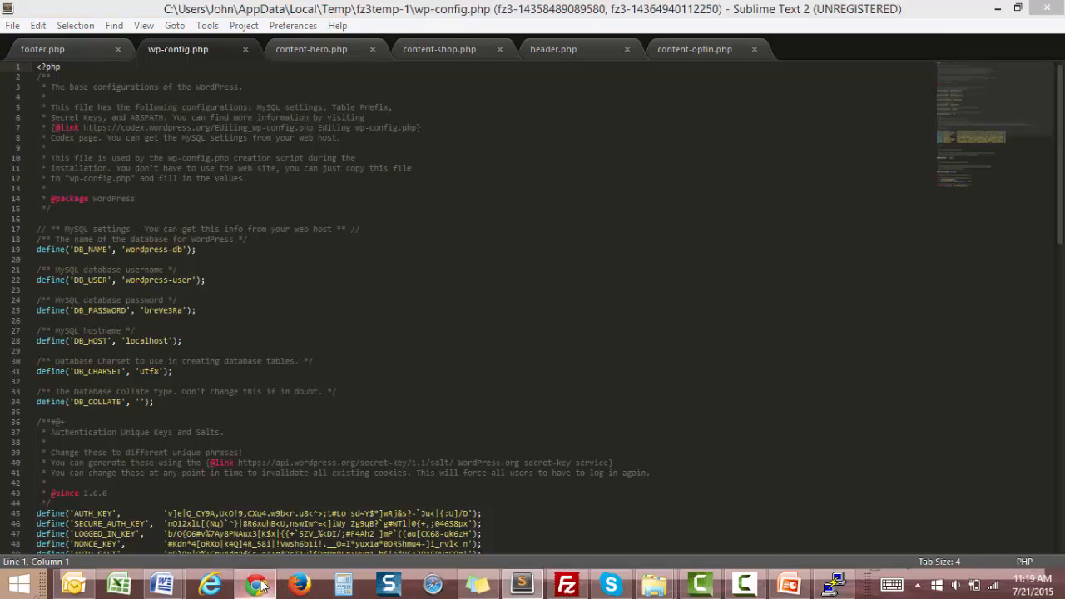
pyautogui.click(938, 10)
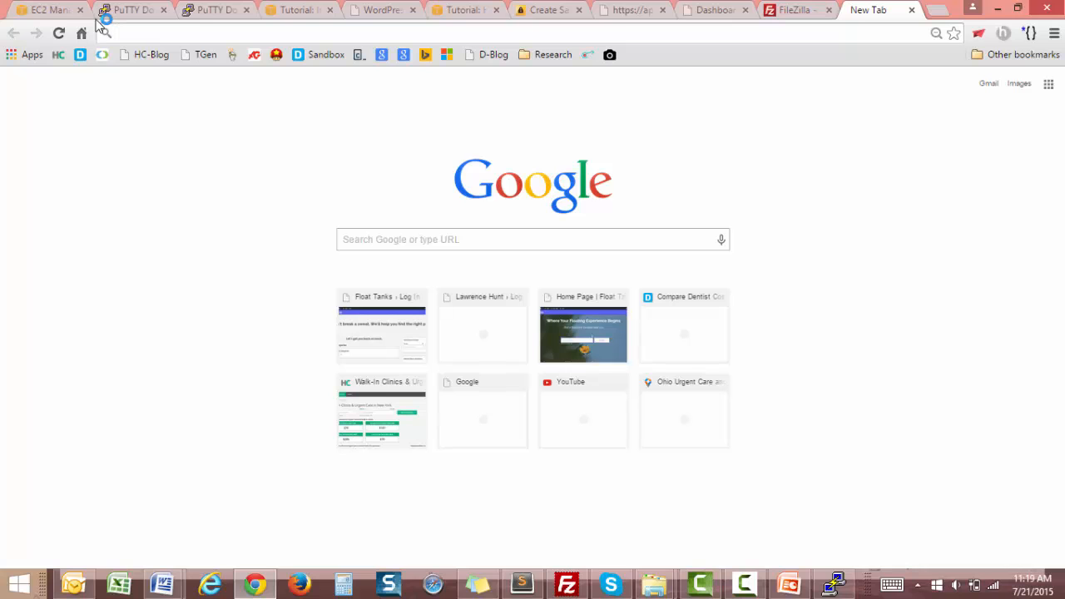
pyautogui.write('w')
pyautogui.press('BackSpace')
pyautogui.press('BackSpace')
pyautogui.write('cha')
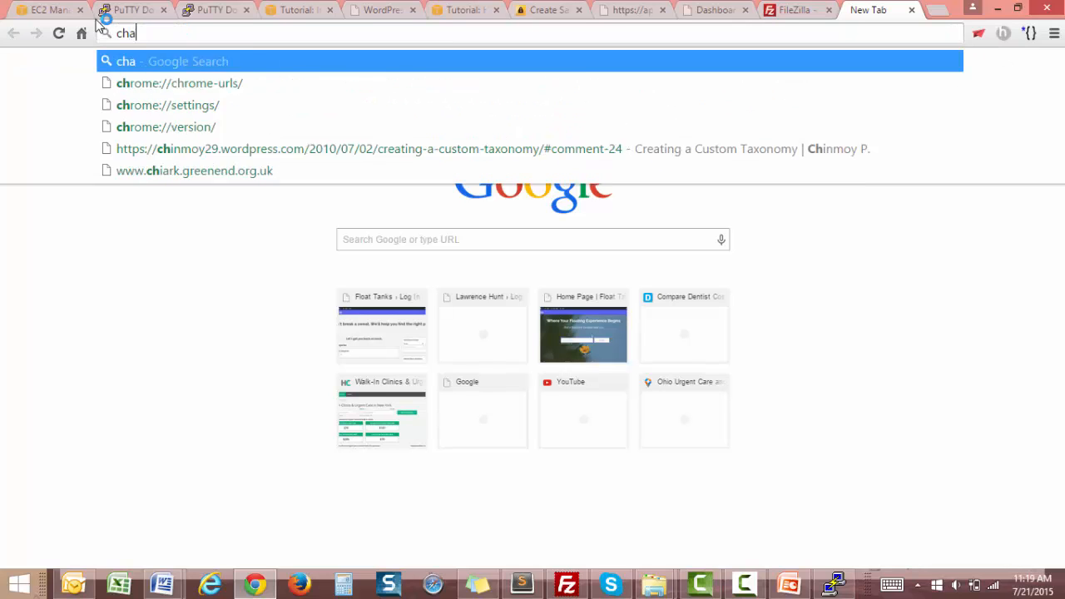
pyautogui.write('nge url wor')
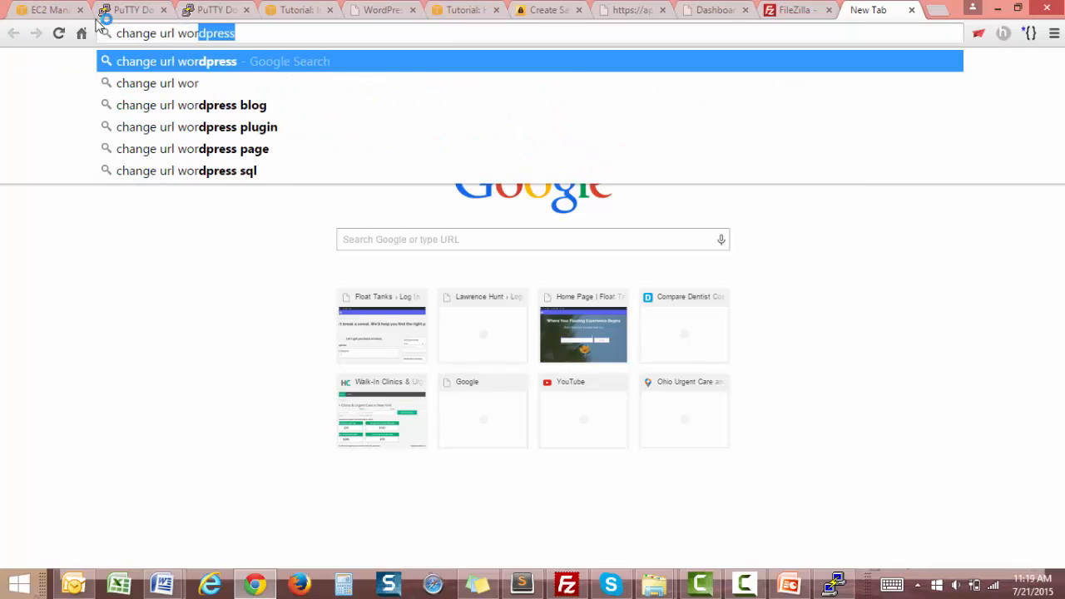
pyautogui.write('dpress code')
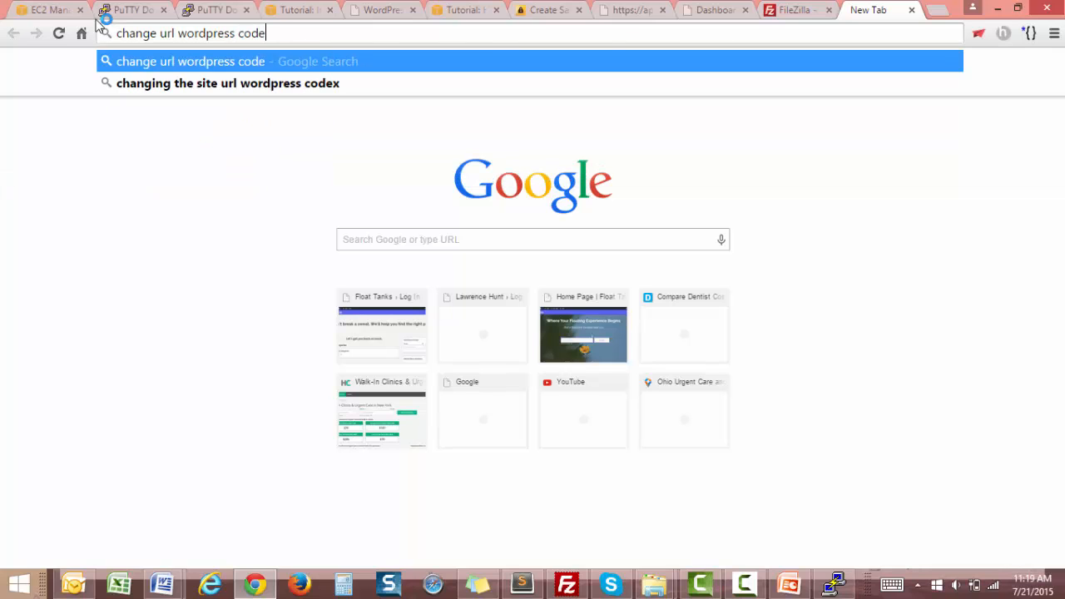
pyautogui.write('x')
pyautogui.press('Return')
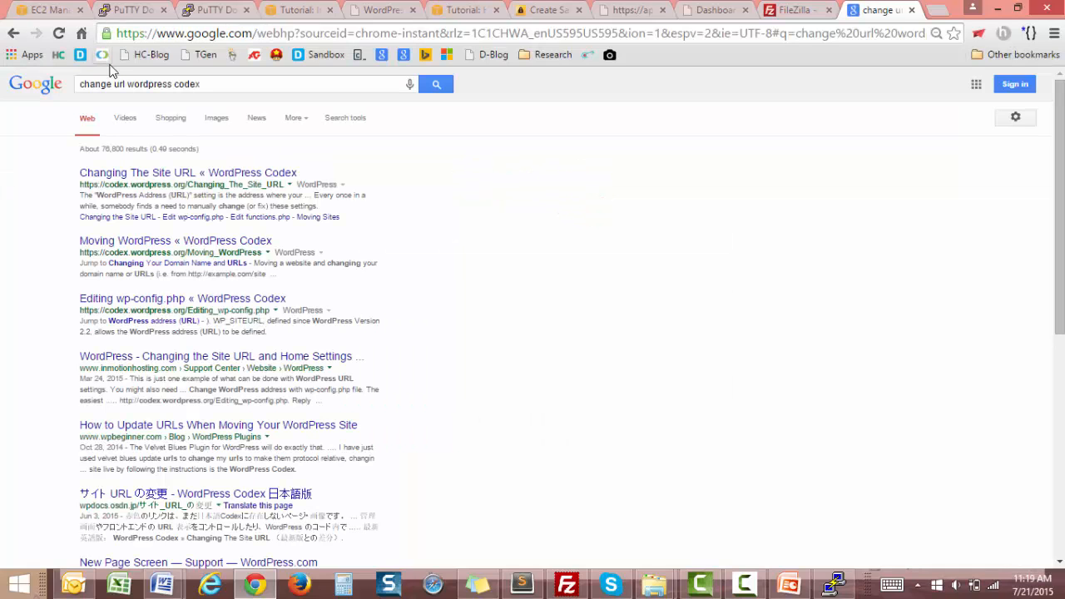
# Open the WordPress Codex article Changing The Site URL and read down to its Edit wp-config.php section.
pyautogui.click(200, 175)
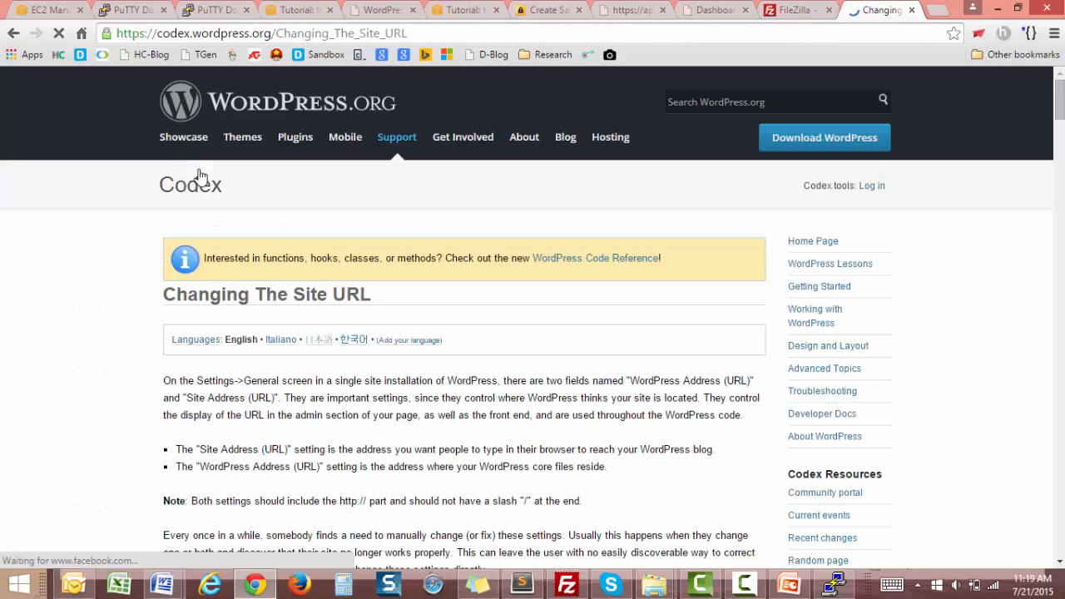
pyautogui.scroll(-2, 127, 254)
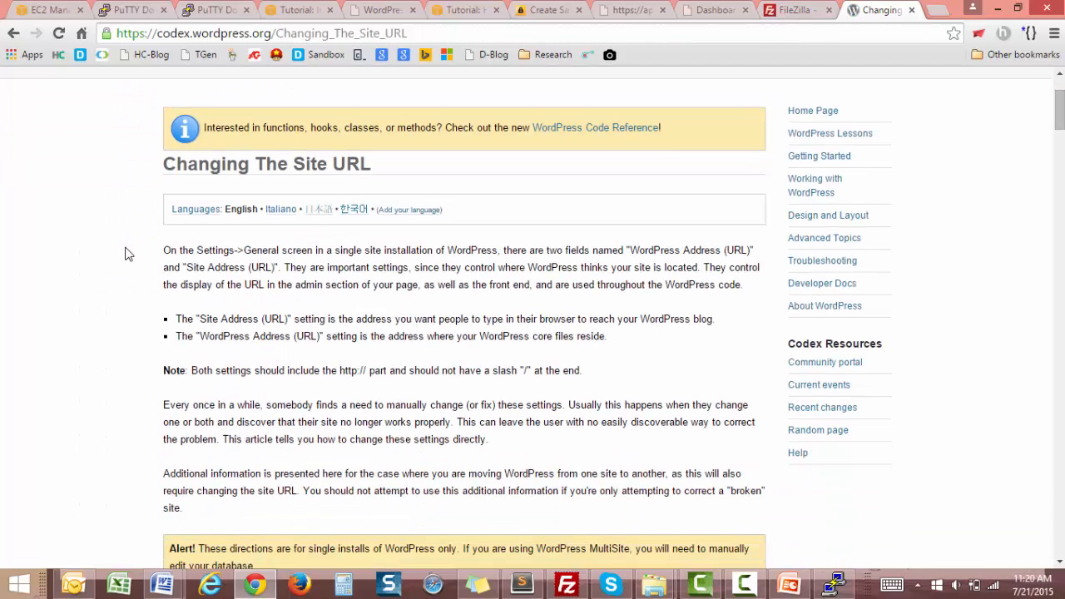
pyautogui.scroll(-1, 126, 254)
pyautogui.scroll(2, 127, 254)
pyautogui.moveTo(202, 166); pyautogui.dragTo(394, 151)
pyautogui.click(394, 153)
pyautogui.scroll(-1, 105, 305)
pyautogui.scroll(-1, 114, 308)
pyautogui.scroll(-2, 117, 308)
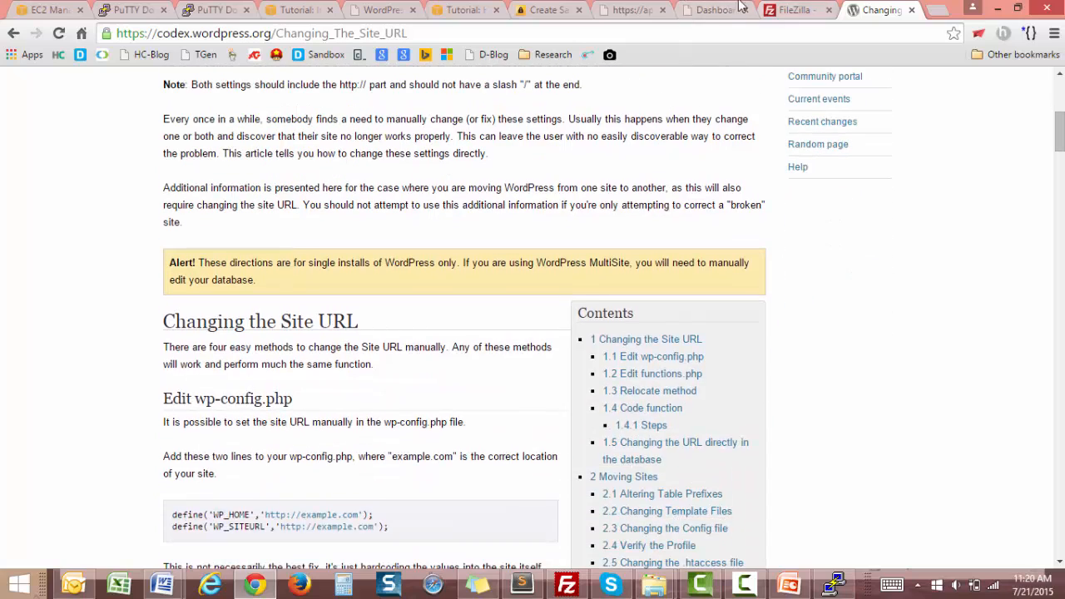
# Open the General settings of the WordPress dashboard and examine the WordPress Address and Site Address URLs.
pyautogui.click(707, 10)
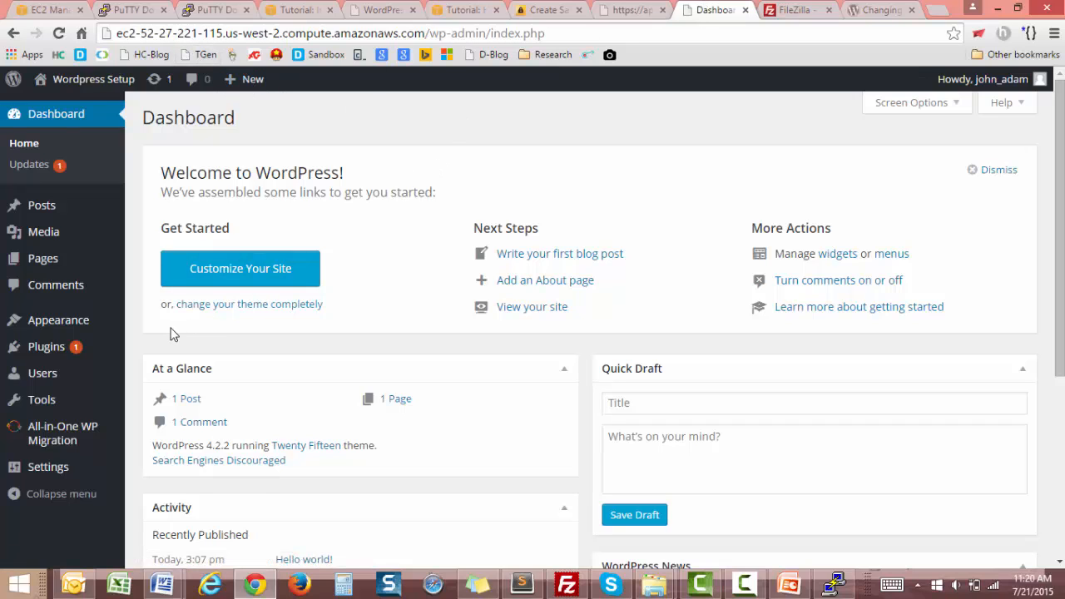
pyautogui.moveTo(35, 468)
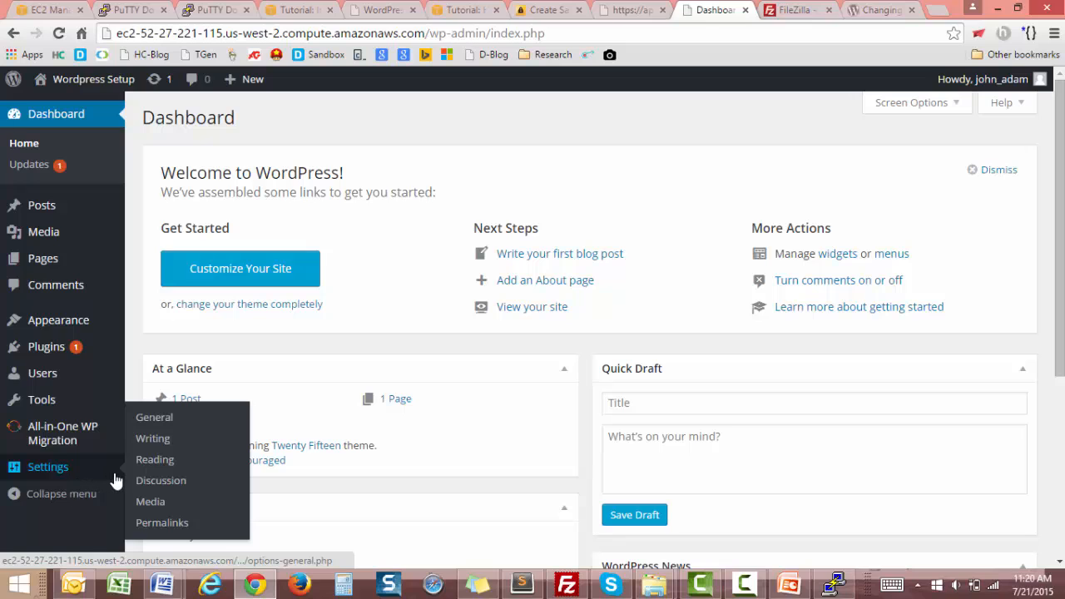
pyautogui.click(154, 417)
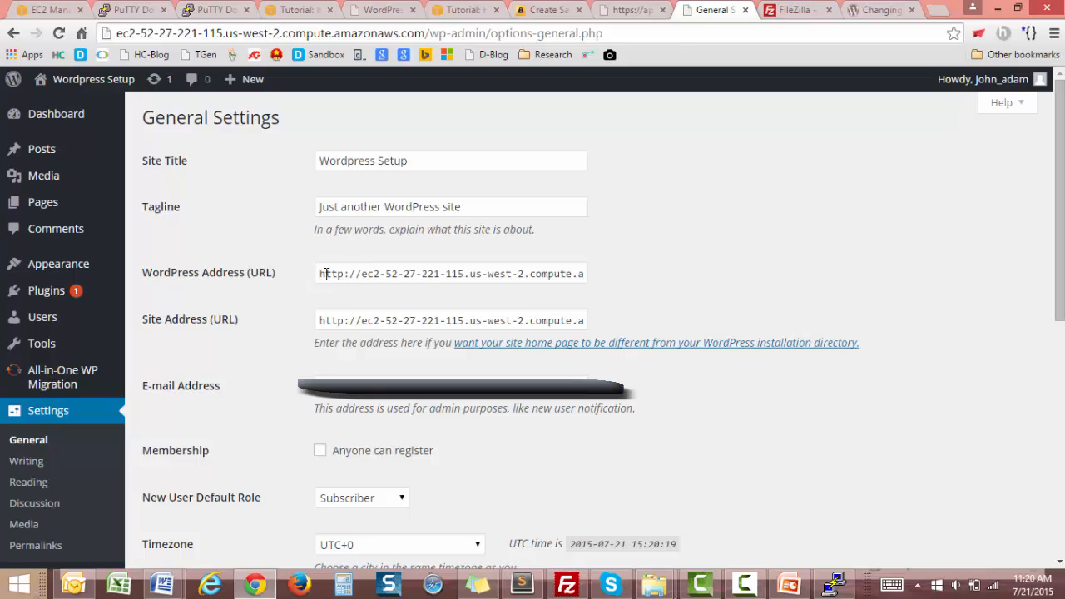
pyautogui.moveTo(321, 275); pyautogui.dragTo(619, 261)
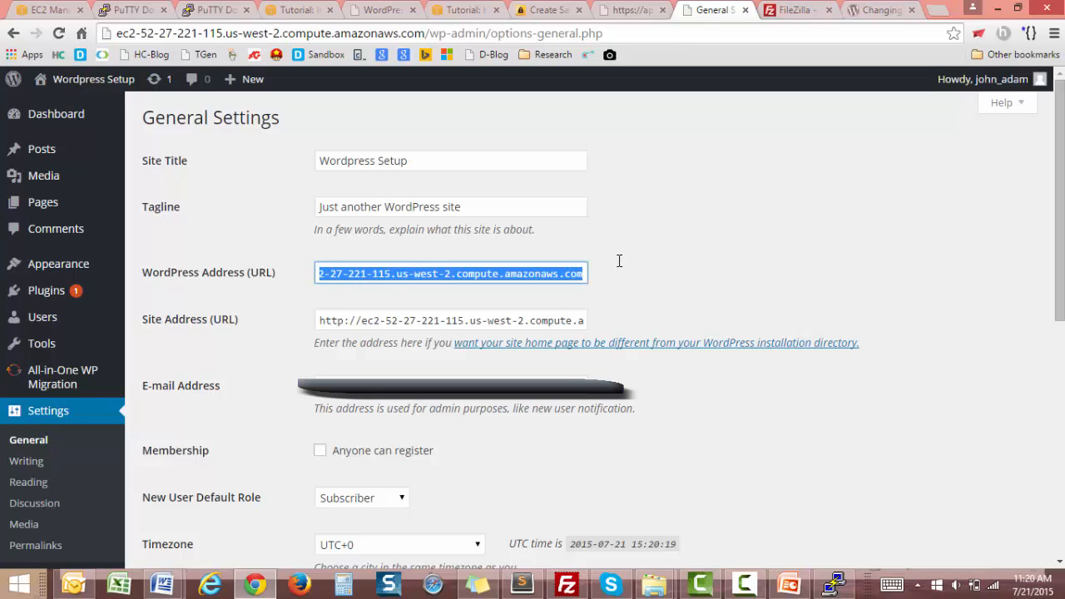
pyautogui.click(619, 267)
pyautogui.click(321, 321)
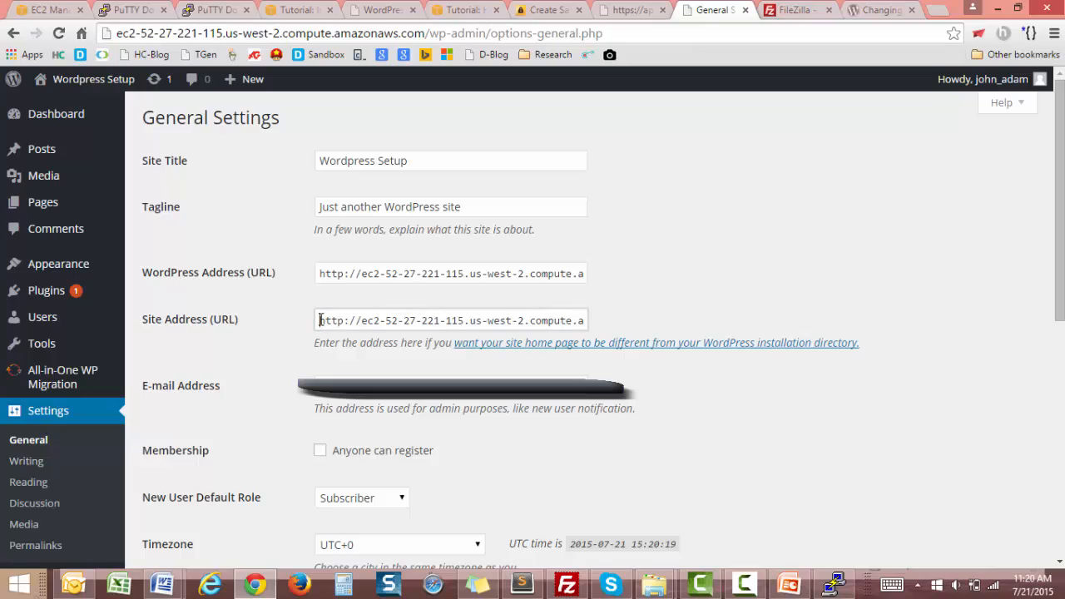
pyautogui.moveTo(320, 320); pyautogui.dragTo(632, 308)
pyautogui.click(647, 307)
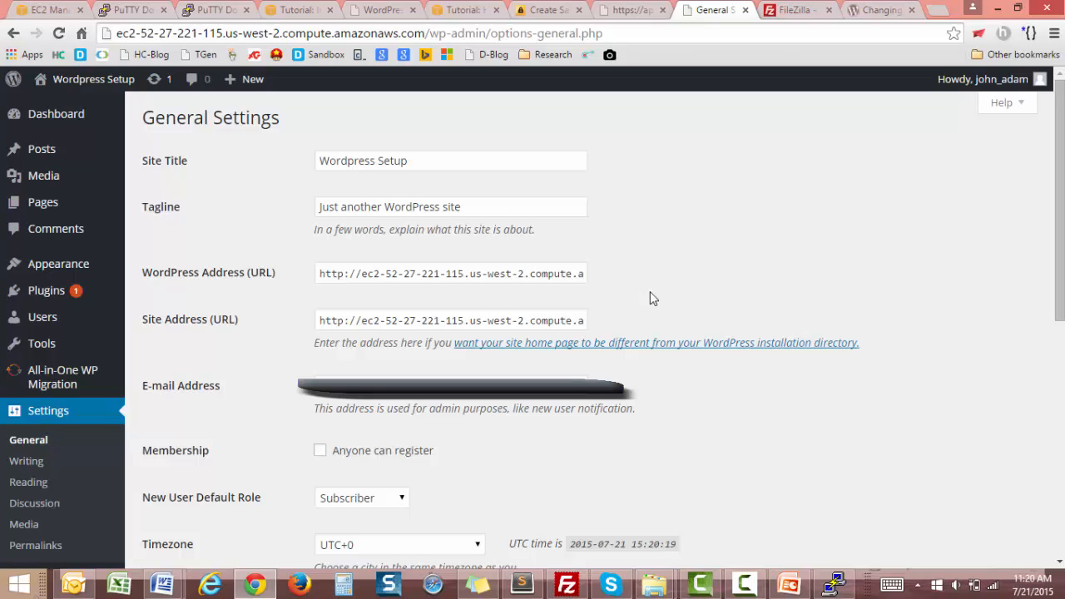
# Return to the Codex article and copy the WP_HOME and WP_SITEURL define lines from the Edit wp-config.php section.
pyautogui.click(881, 10)
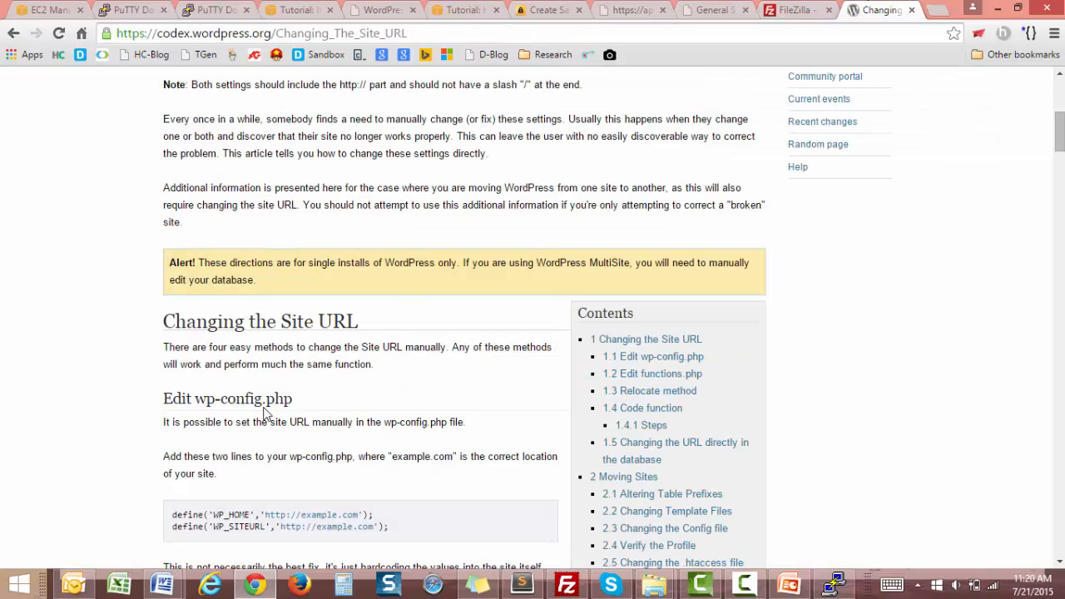
pyautogui.scroll(-3, 264, 413)
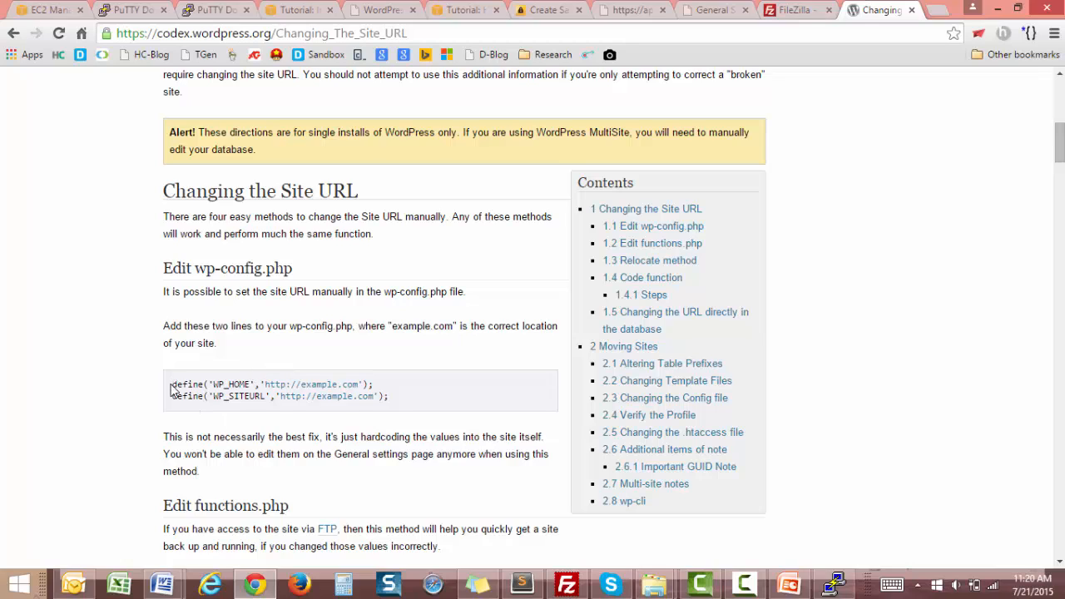
pyautogui.moveTo(164, 268); pyautogui.dragTo(316, 272)
pyautogui.click(366, 383)
pyautogui.moveTo(389, 398); pyautogui.dragTo(169, 389)
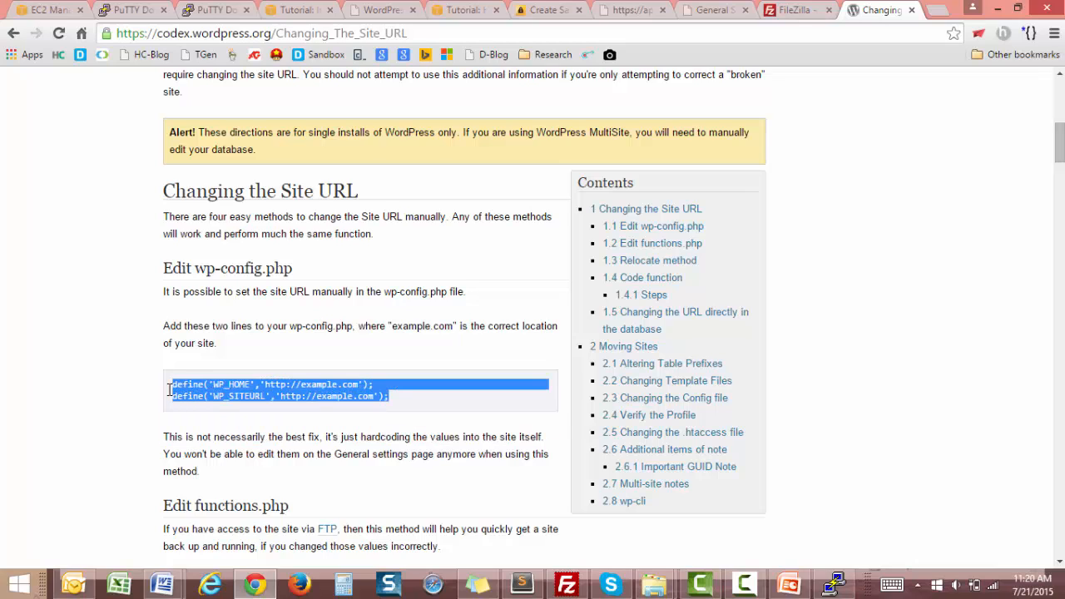
pyautogui.rightClick(174, 389)
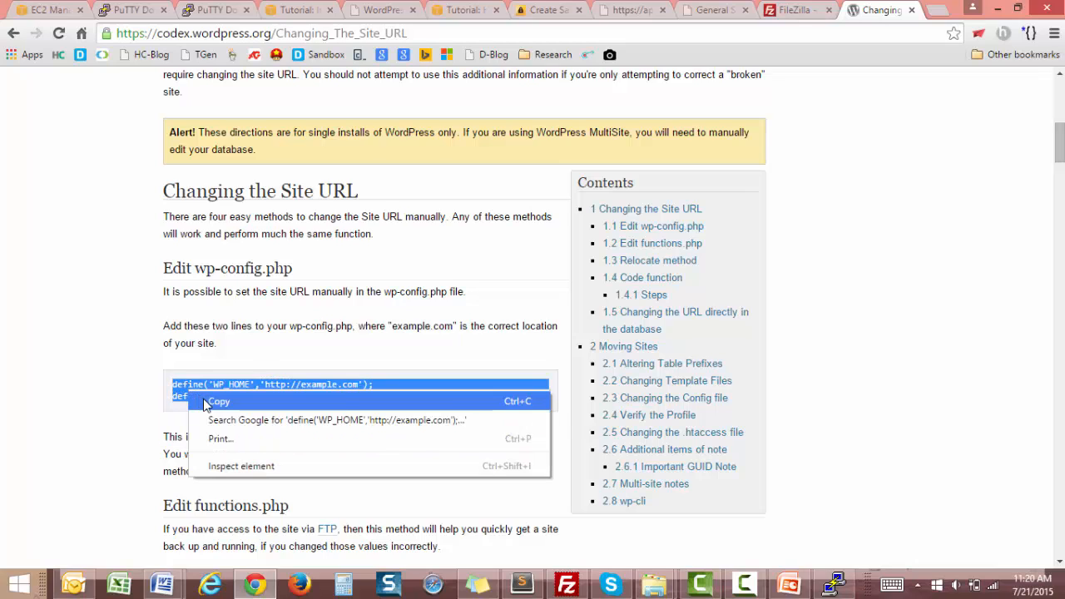
pyautogui.click(203, 399)
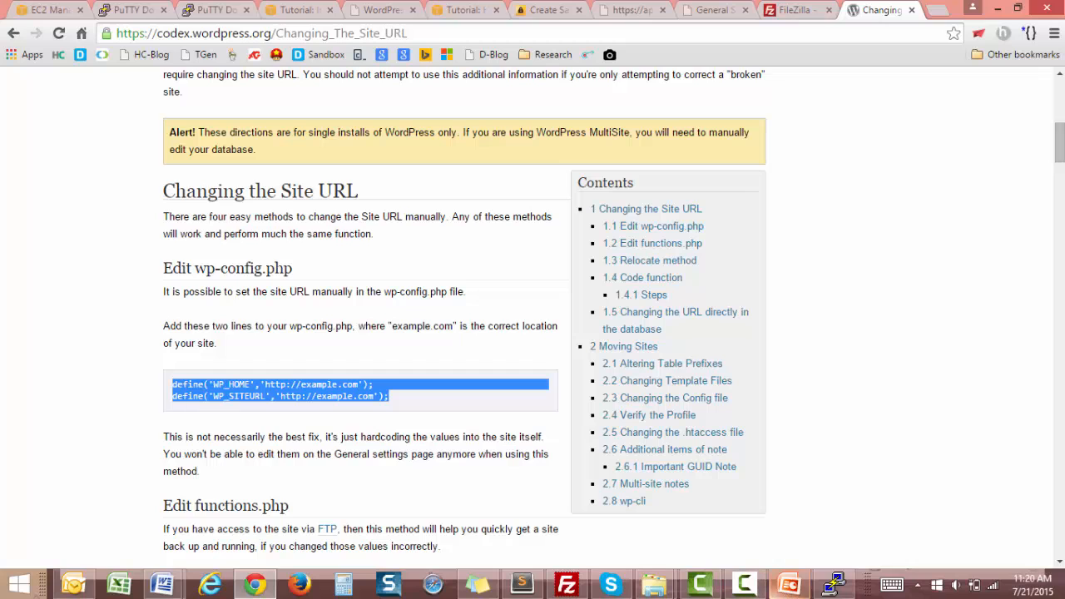
# Switch to Sublime Text and paste the WP_HOME and WP_SITEURL define lines into wp-config.php, above the MySQL settings comment.
pyautogui.click(522, 585)
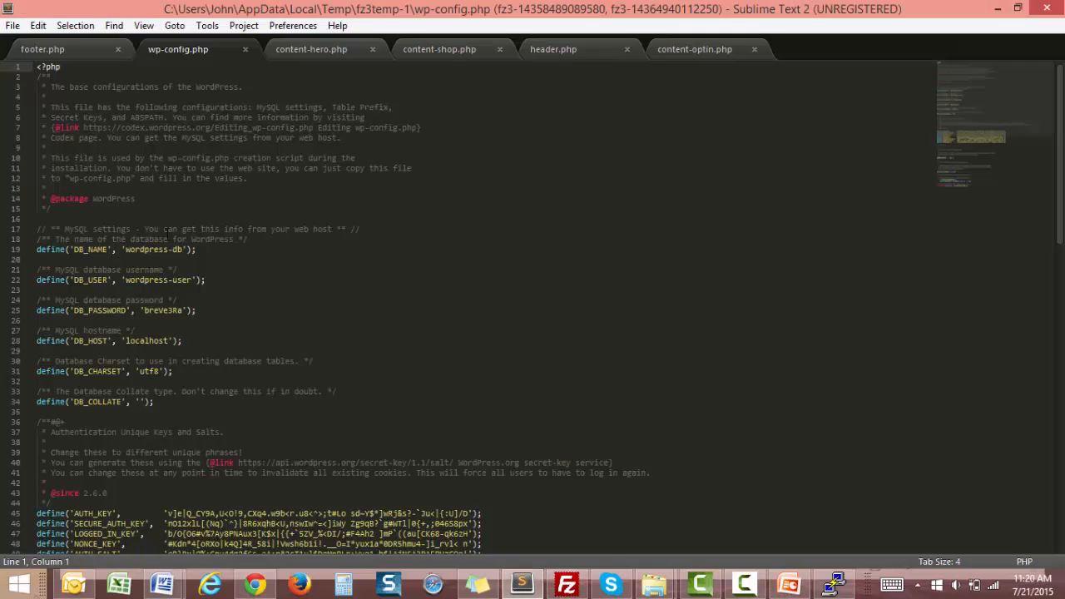
pyautogui.click(75, 212)
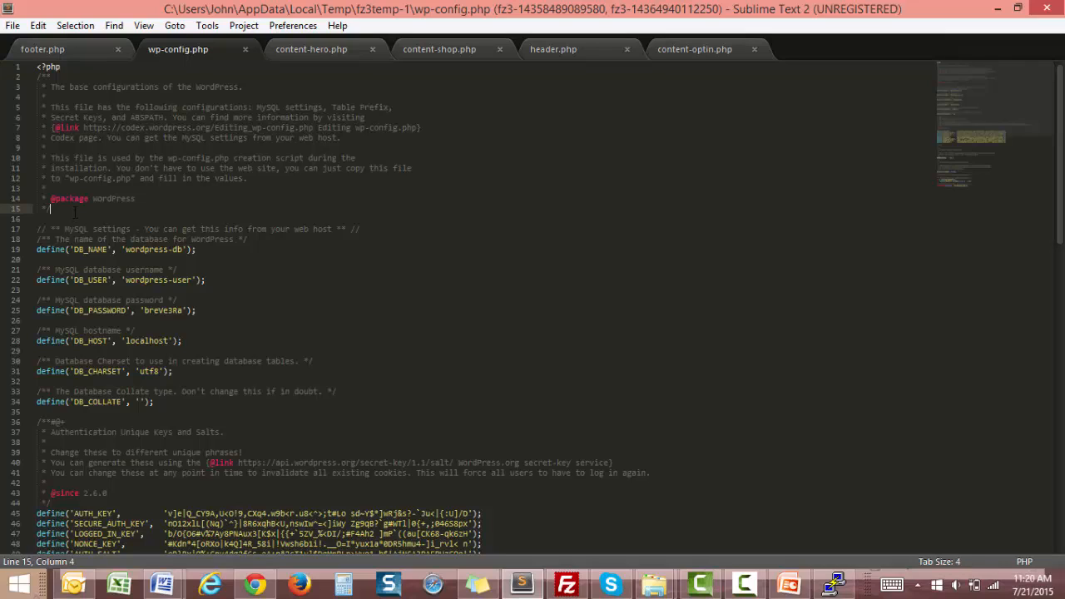
pyautogui.press('Return')
pyautogui.press('Return')
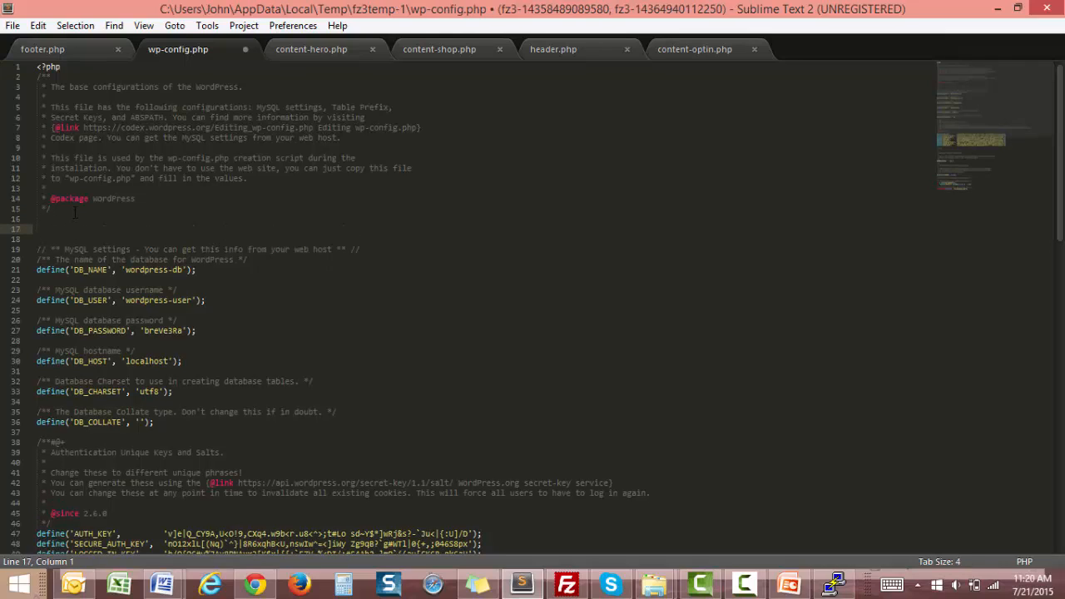
pyautogui.hotkey('ctrl', 'v')
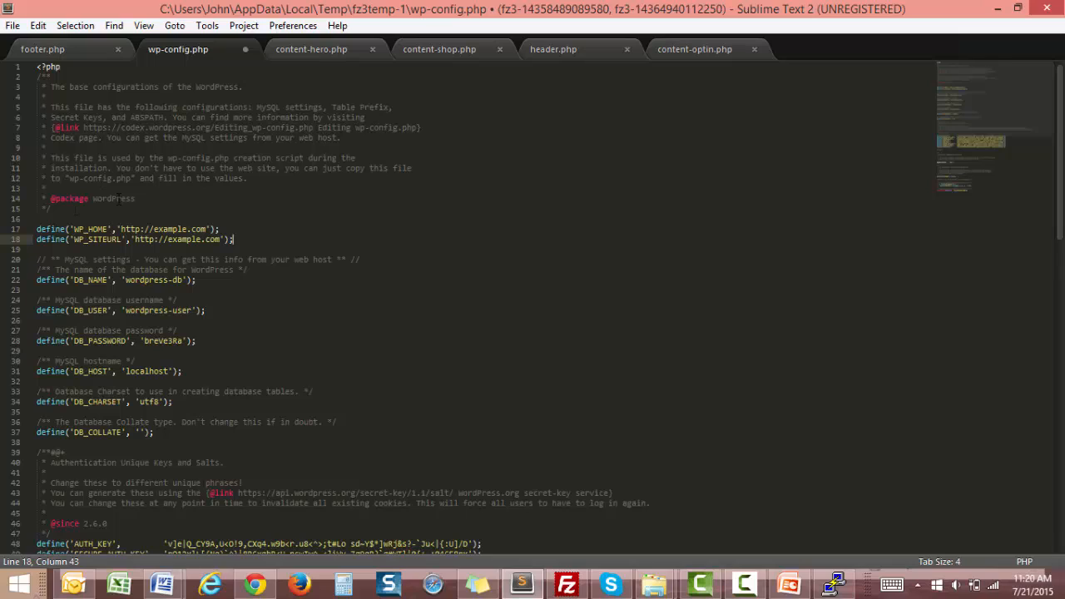
# Save wp-config.php with the example.com define lines, switch to FileZilla and upload the changed file back to the server.
pyautogui.moveTo(153, 229); pyautogui.dragTo(188, 230)
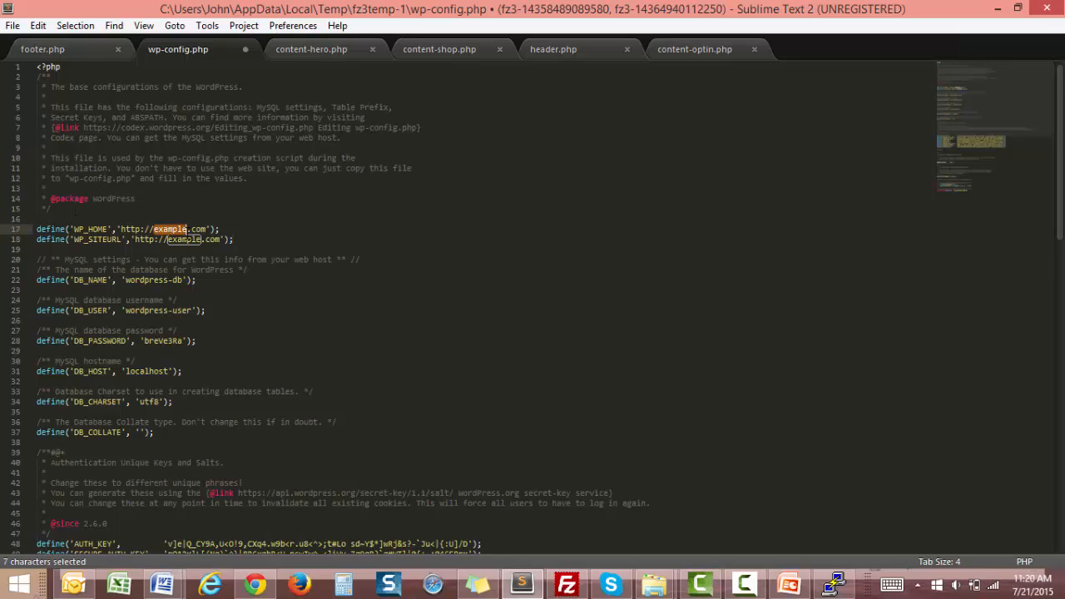
pyautogui.click(270, 229)
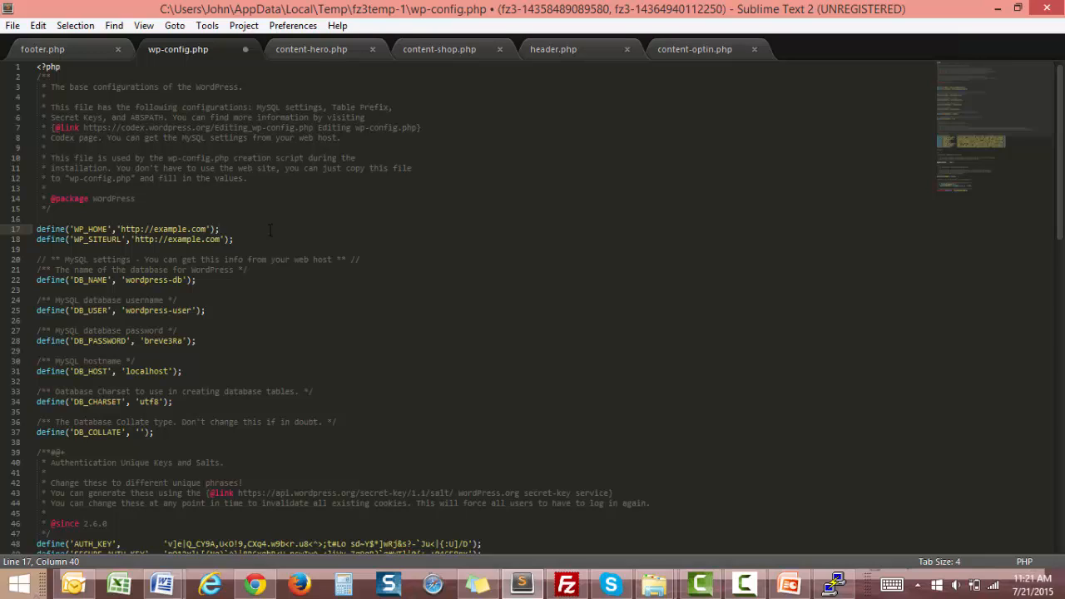
pyautogui.hotkey('ctrl', 's')
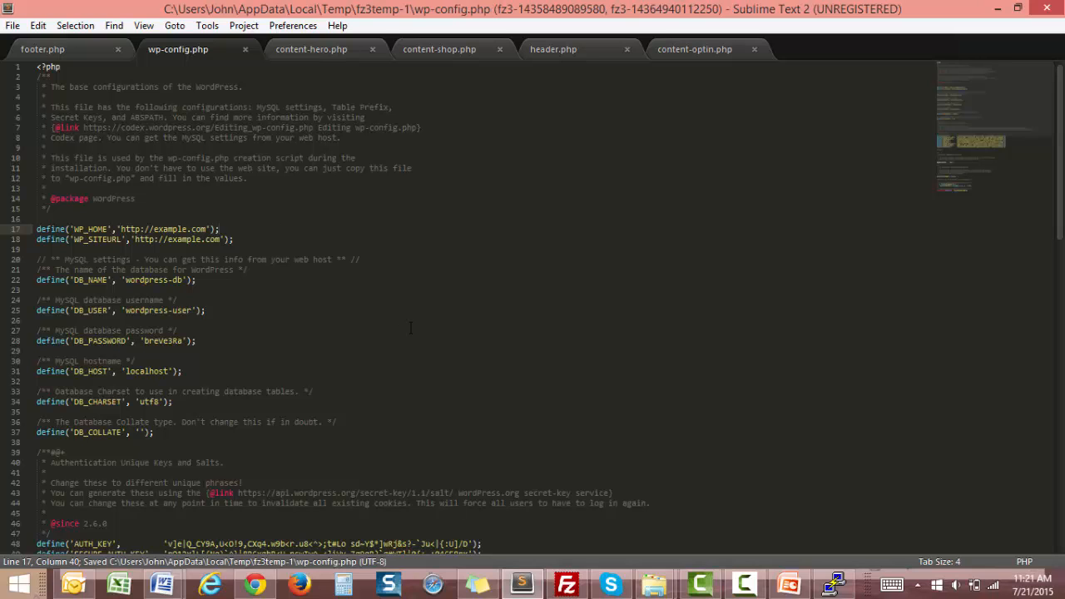
pyautogui.click(566, 587)
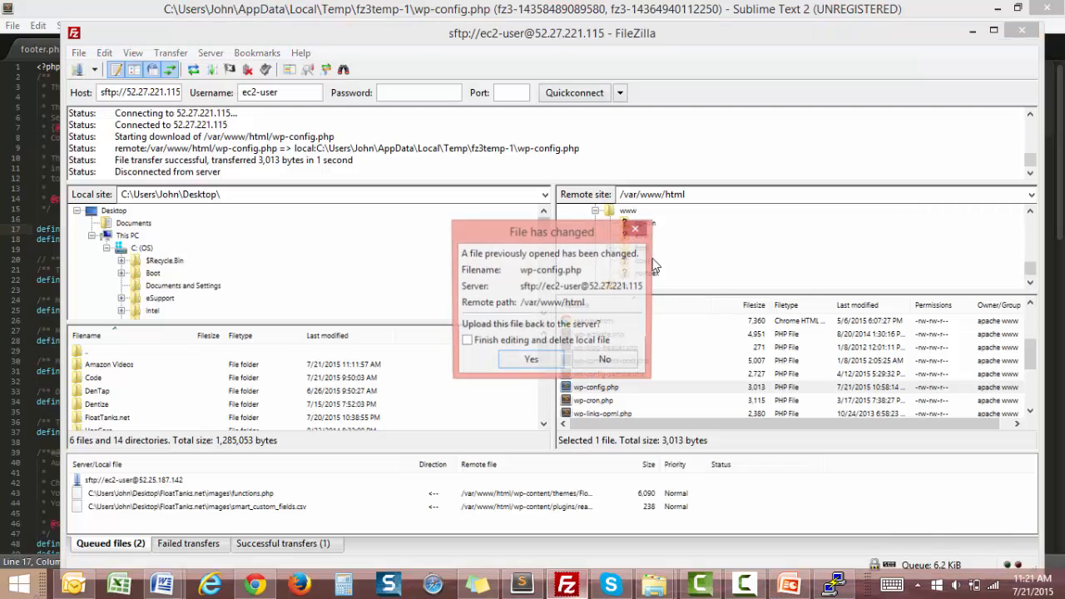
pyautogui.click(524, 362)
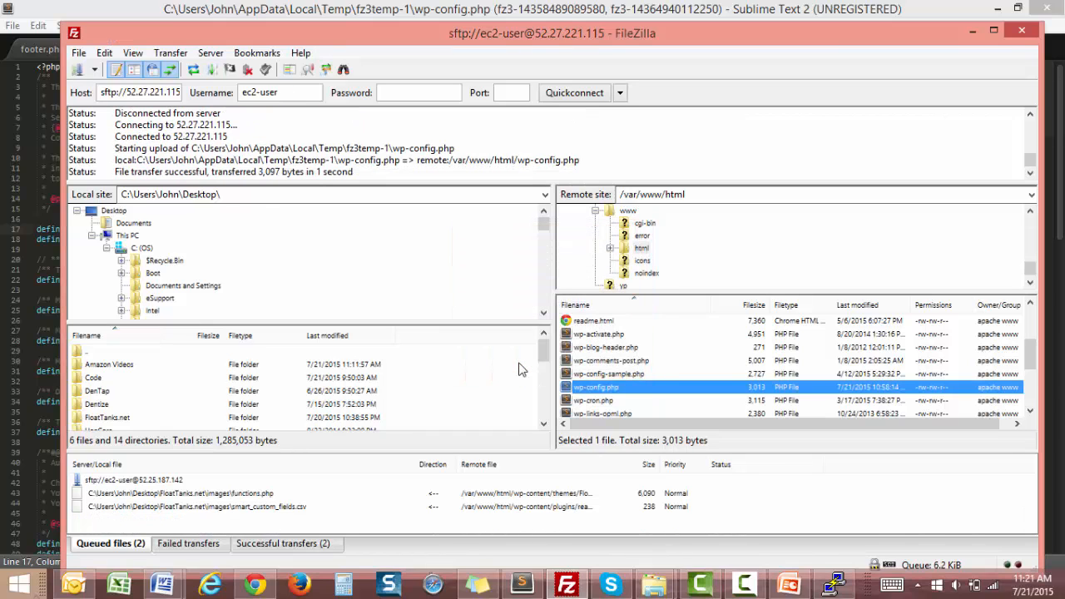
# Switch to the WordPress General settings in Chrome and log back in with the account username and saved password, dismissing the session-expired dialog.
pyautogui.click(254, 585)
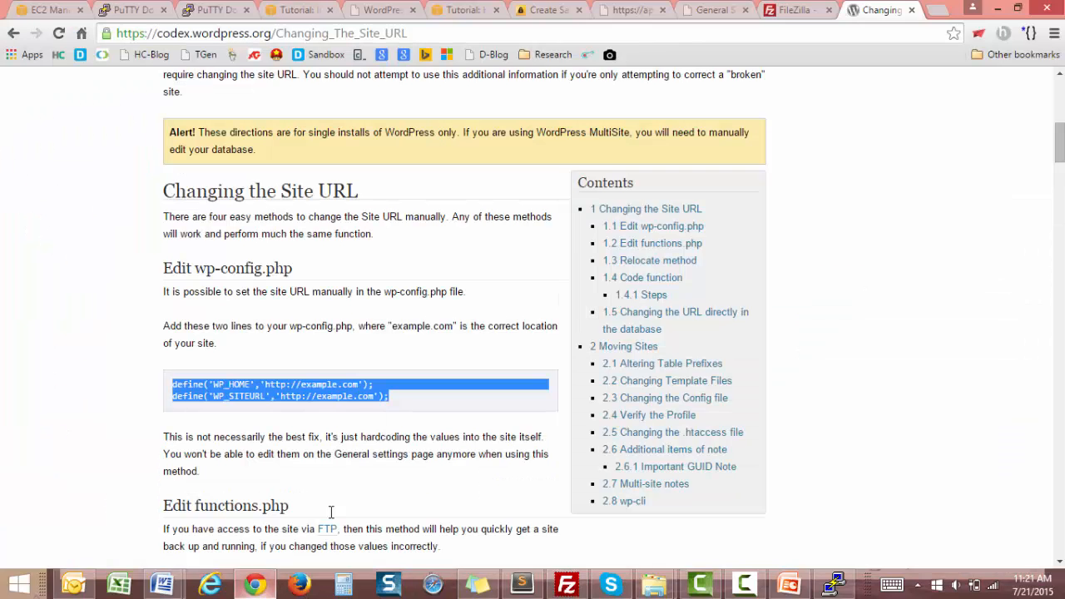
pyautogui.click(707, 10)
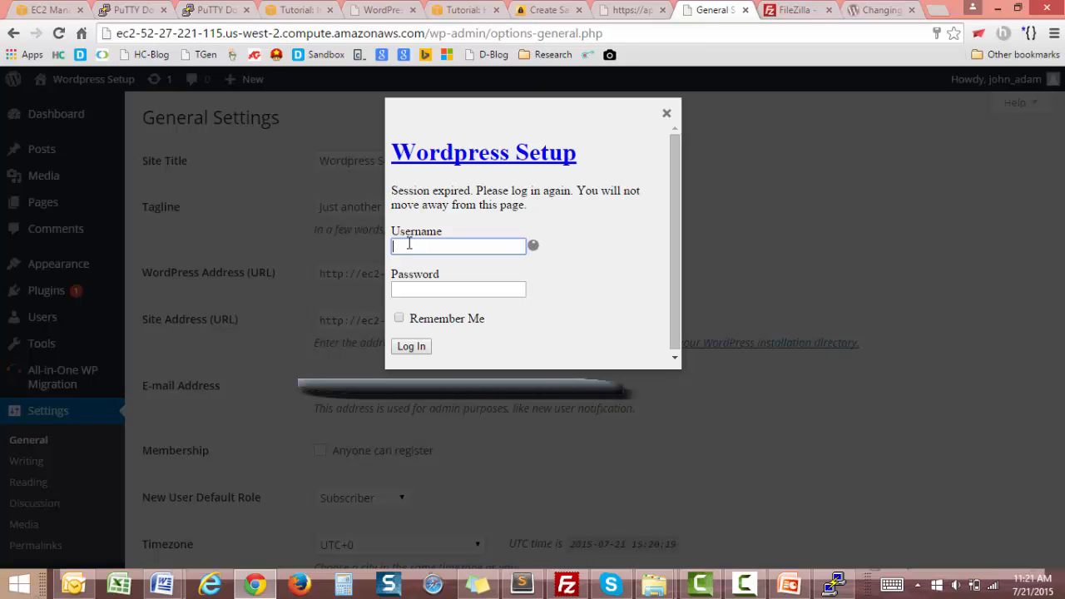
pyautogui.write('john')
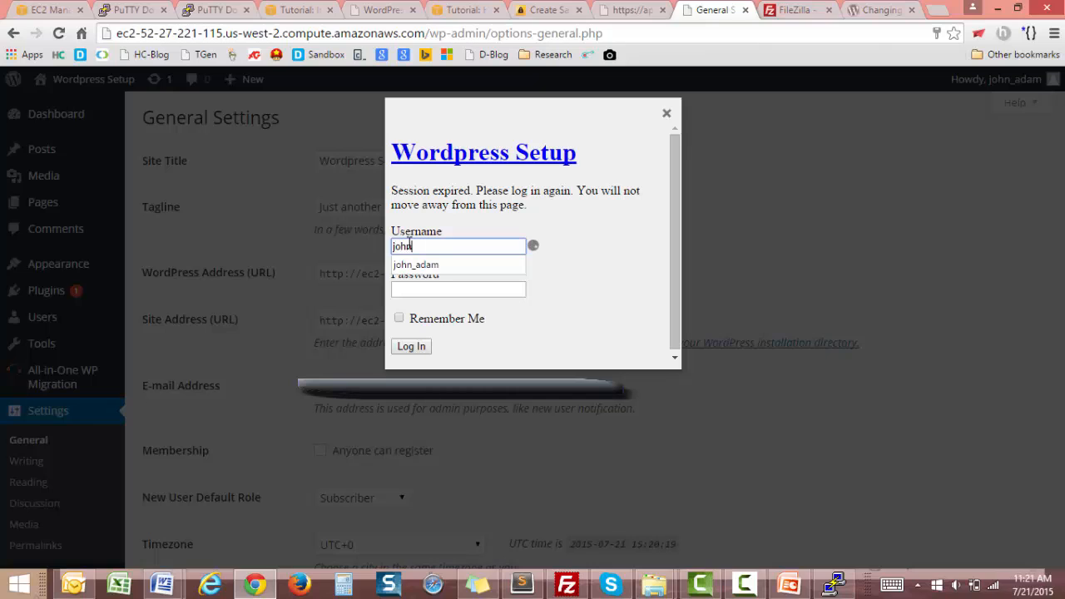
pyautogui.press('Down')
pyautogui.press('Tab')
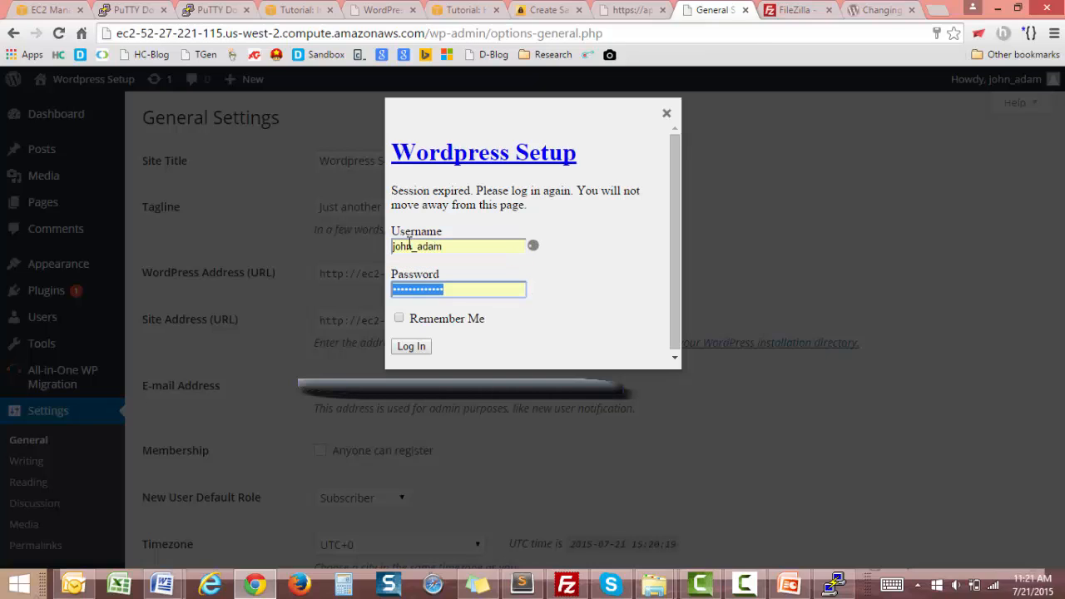
pyautogui.click(418, 347)
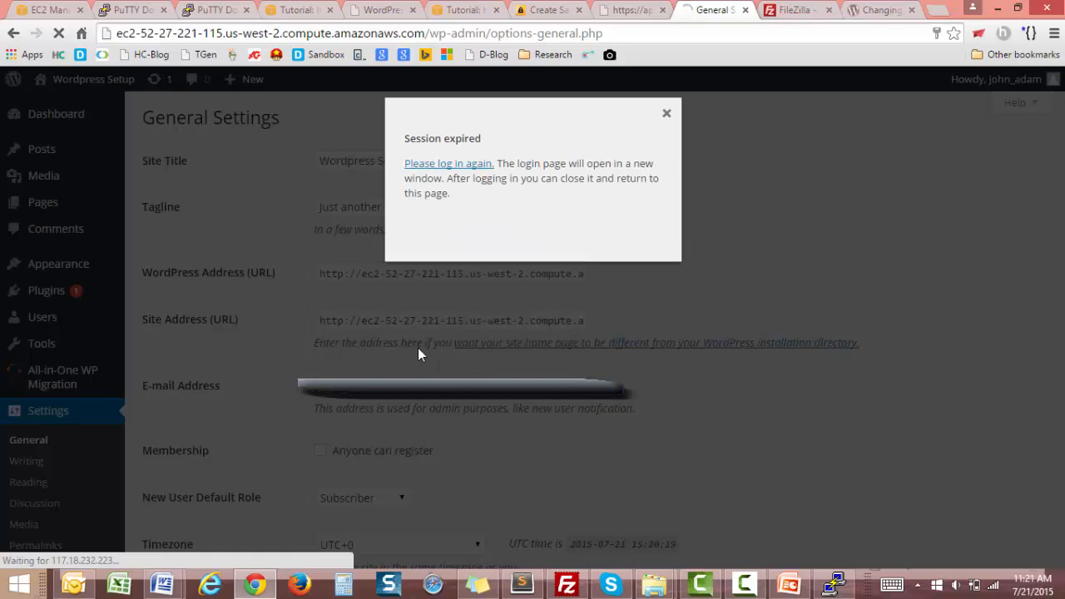
pyautogui.click(671, 114)
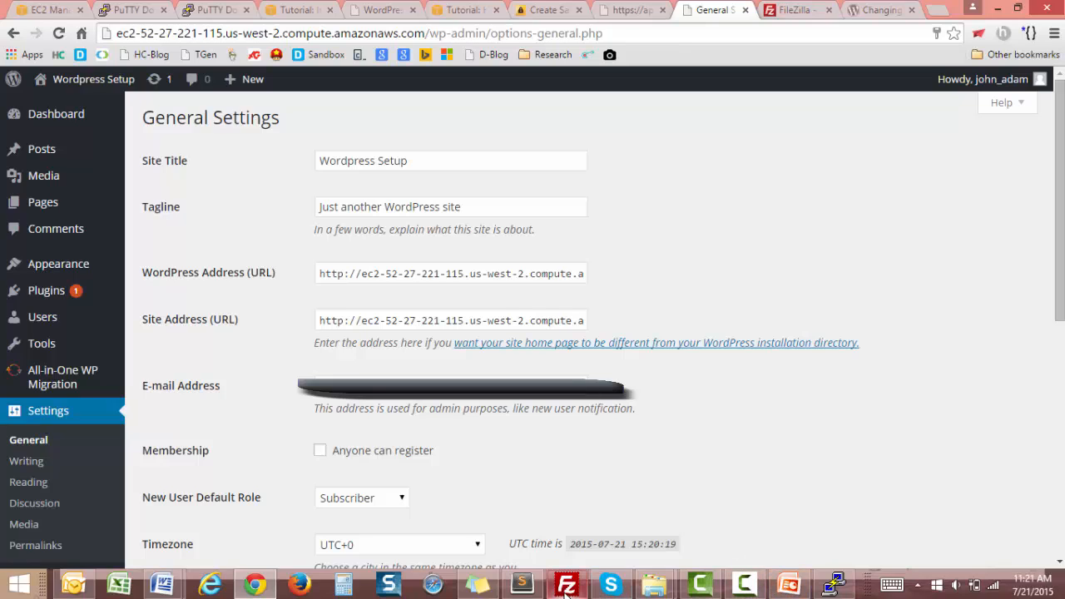
pyautogui.moveTo(566, 589)
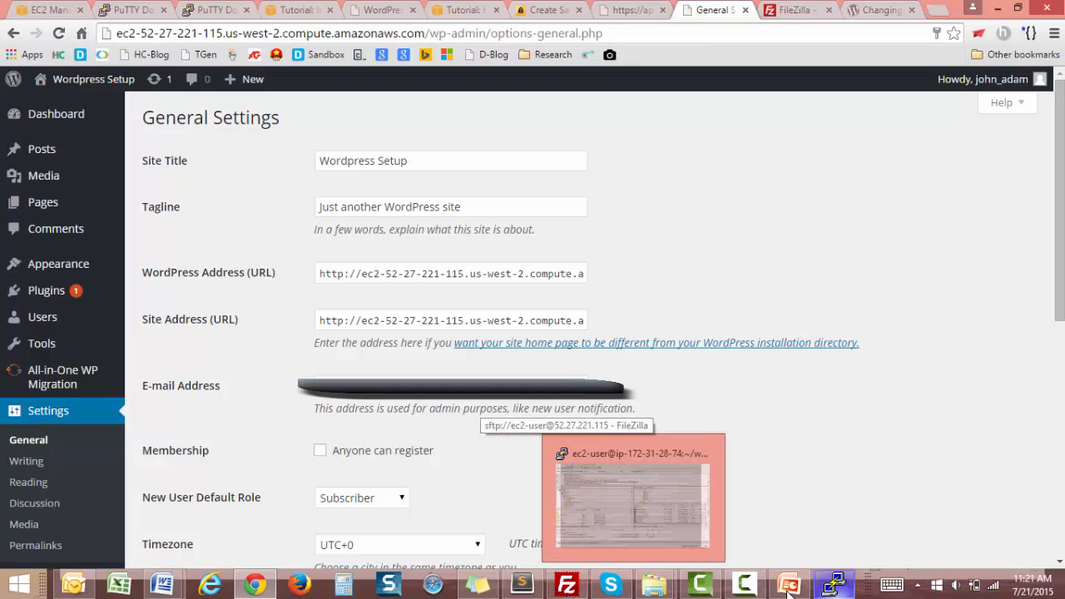